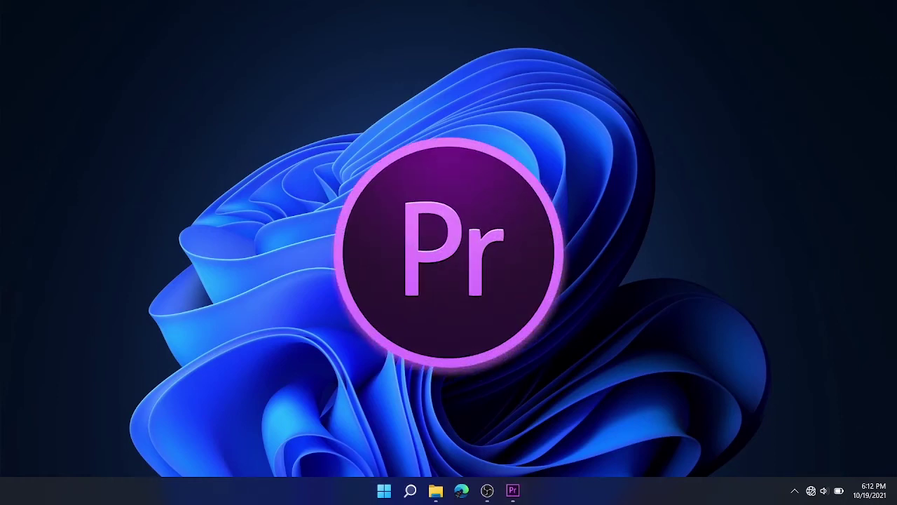
click(513, 490)
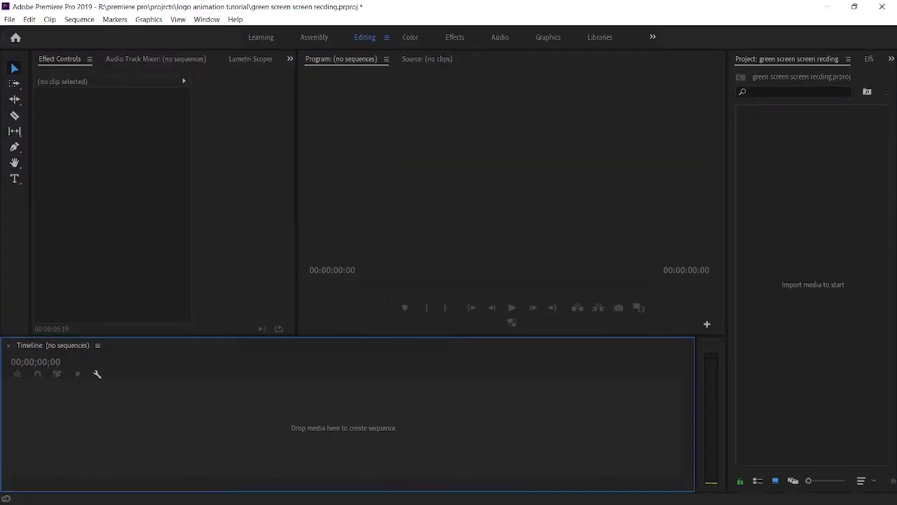
mouse_move(435, 490)
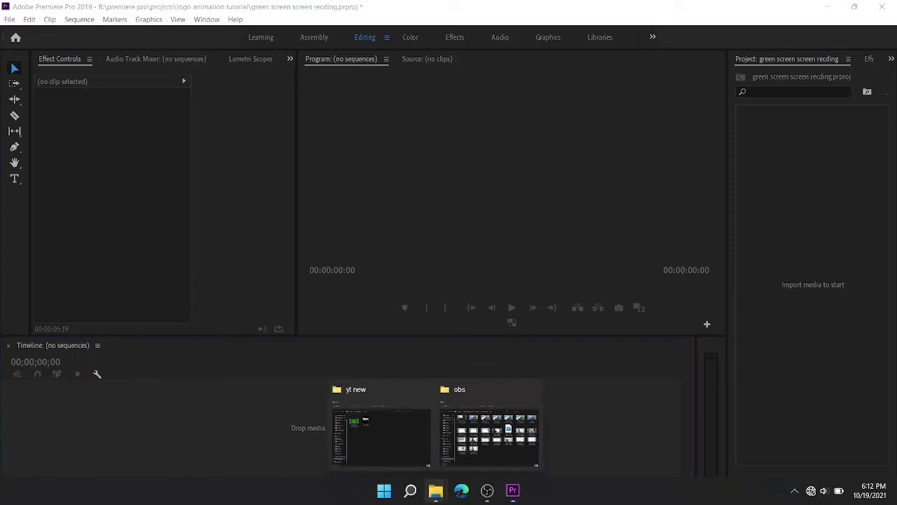
click(380, 431)
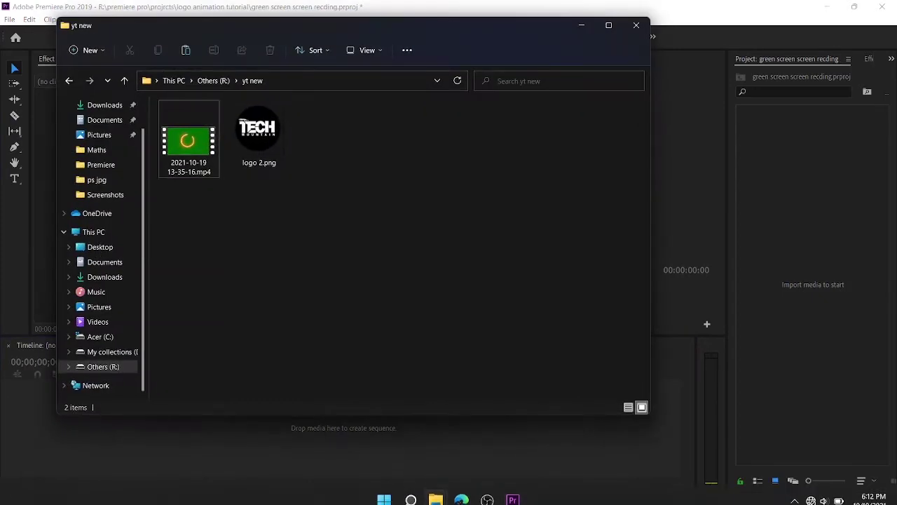
drag(188, 139, 242, 433)
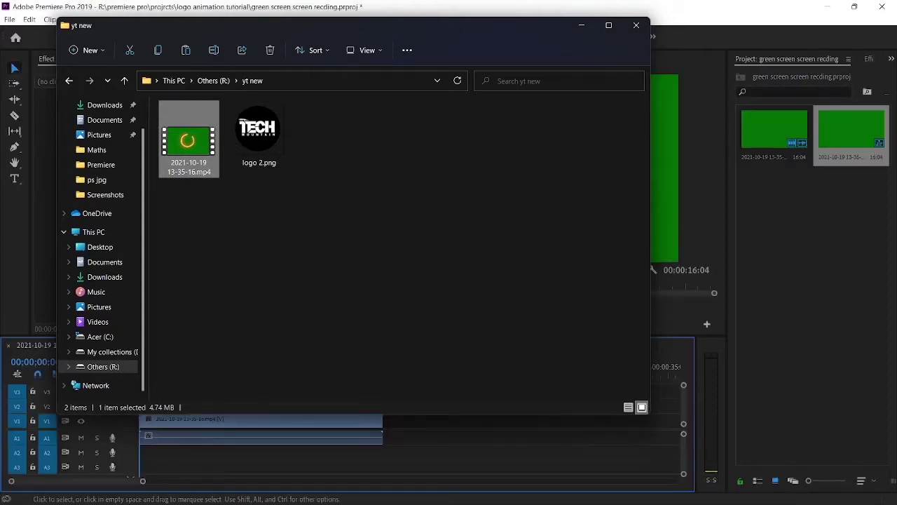
click(448, 449)
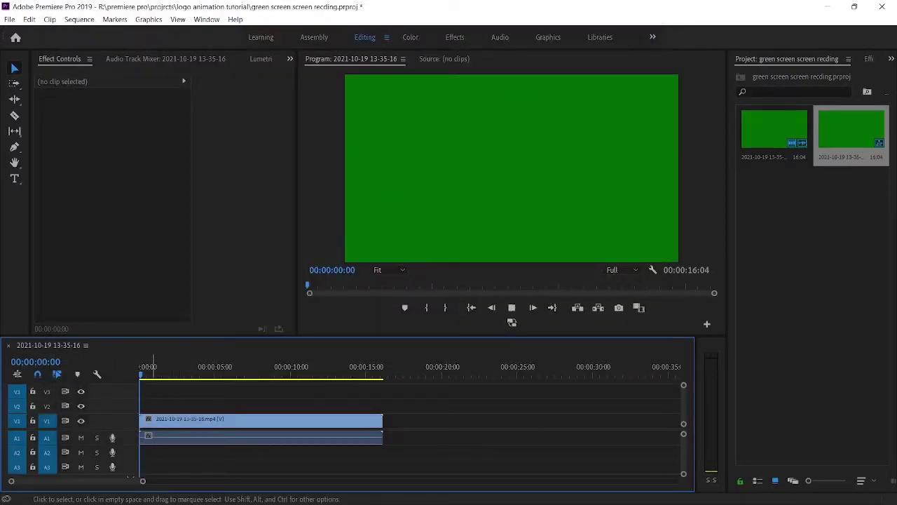
Split the green-screen clip at 00:00:08:12, just before the ring animation begins, and delete the part before the cut
drag(152, 368, 263, 373)
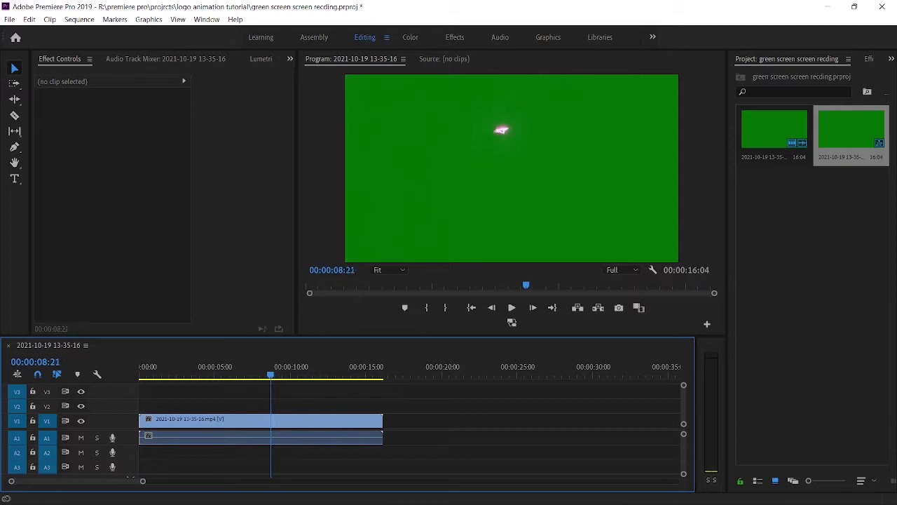
click(275, 434)
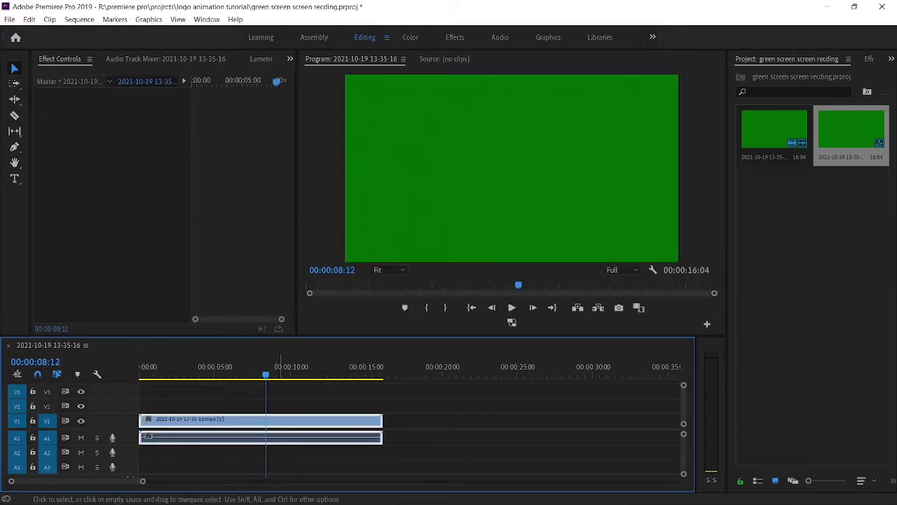
key(ctrl+k)
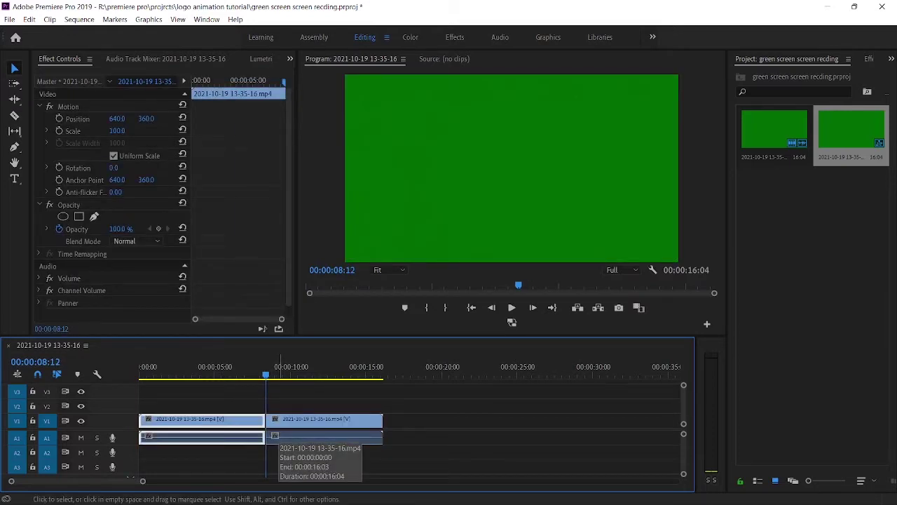
key(Delete)
Play through the ring animation and remove the end of the green-screen clip after 00:00:15:05
key(space)
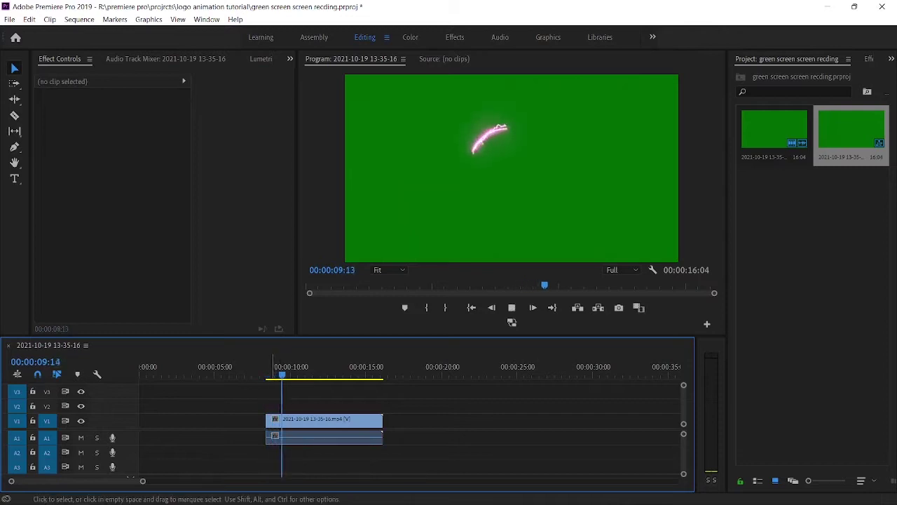
key(space)
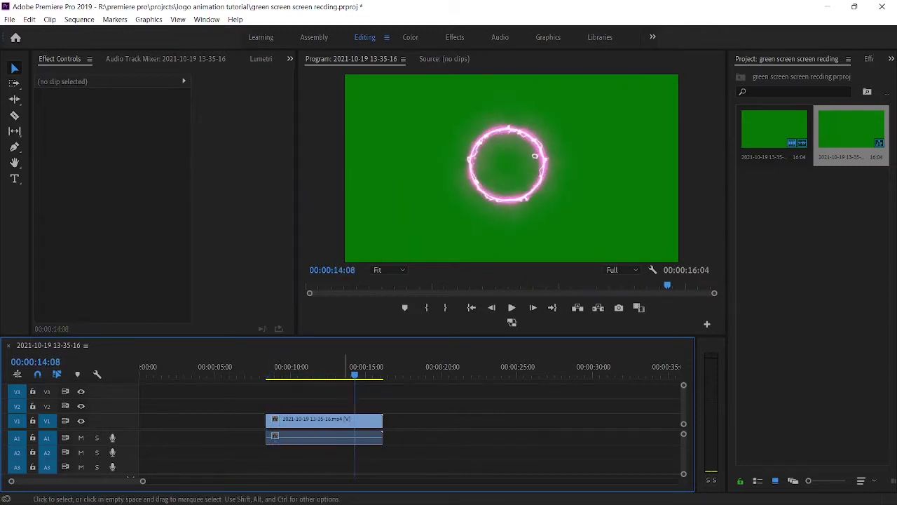
key(space)
drag(379, 374, 368, 374)
click(379, 435)
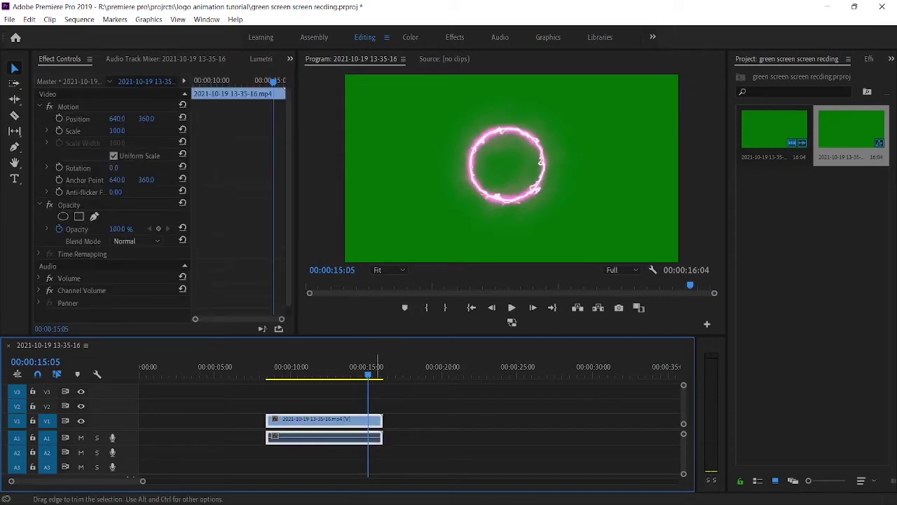
key(Delete)
Import logo 2.png from the yt new folder onto track V1, after the green-screen clip
click(344, 423)
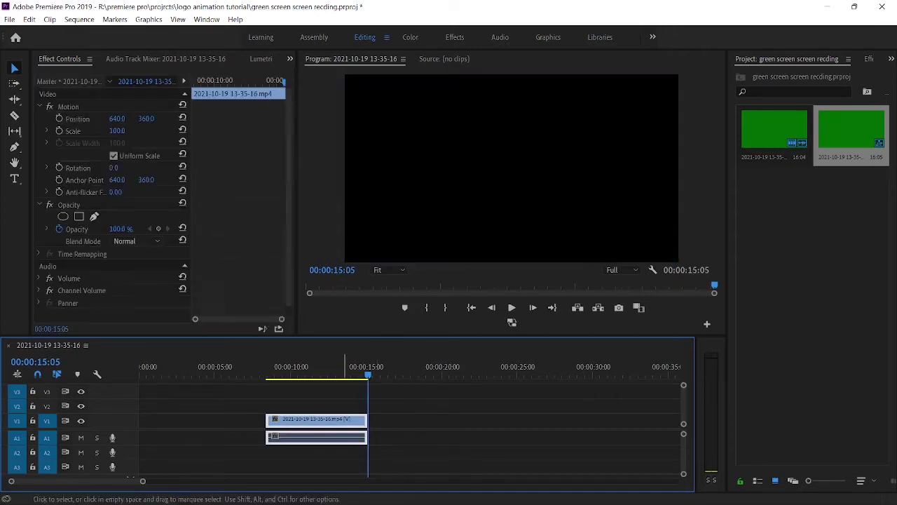
mouse_move(487, 496)
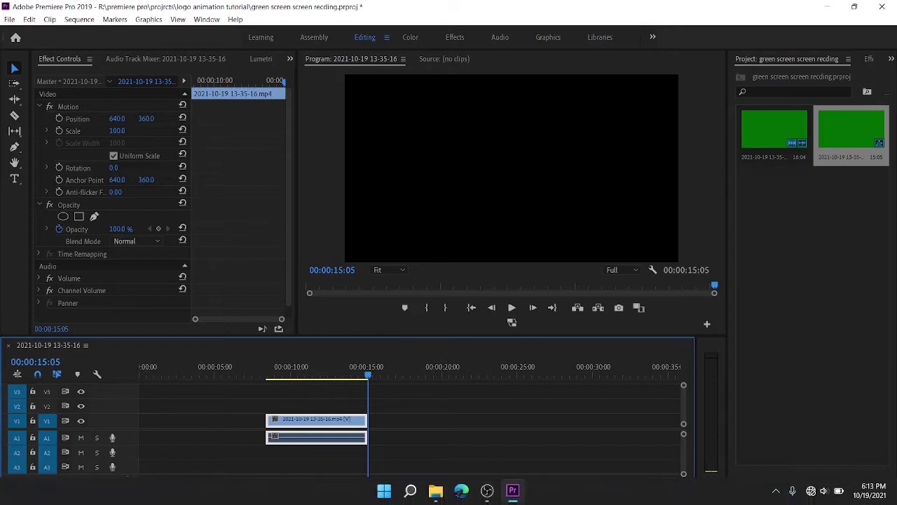
mouse_move(435, 490)
click(380, 424)
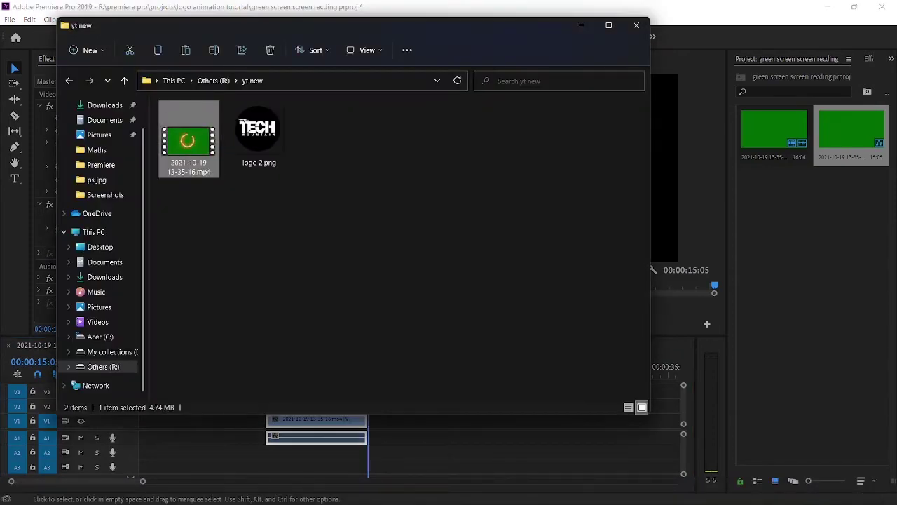
drag(258, 133, 421, 419)
Delete the green-screen clip's audio and place the logo on track V2, aligned with the start of the green-screen clip
click(354, 424)
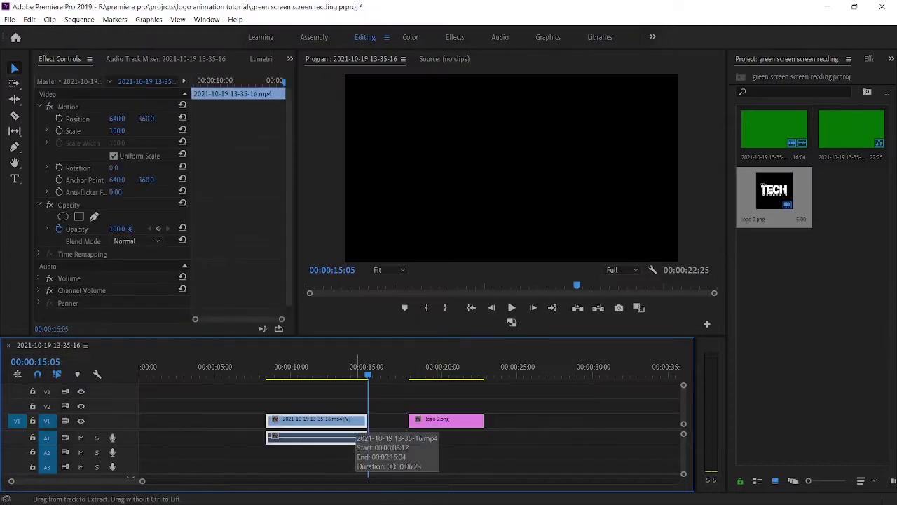
click(357, 438)
key(Delete)
drag(420, 421, 289, 406)
scroll(295, 406, up, 3)
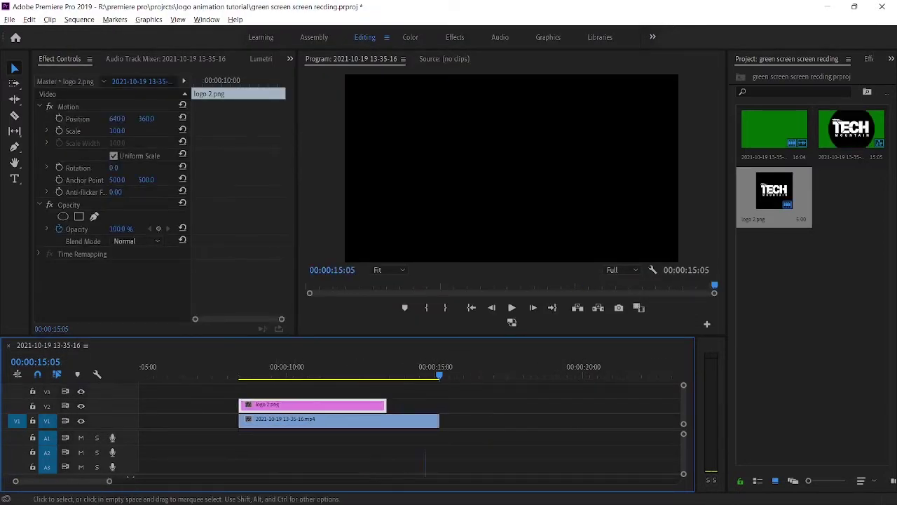
Move to 00:00:08:17 and show the Effect Controls for the logo clip
drag(240, 371, 247, 372)
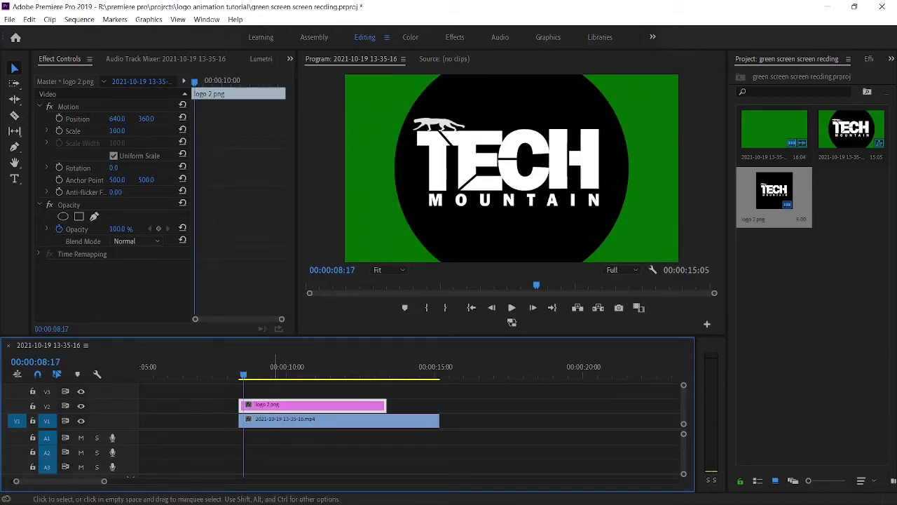
click(117, 131)
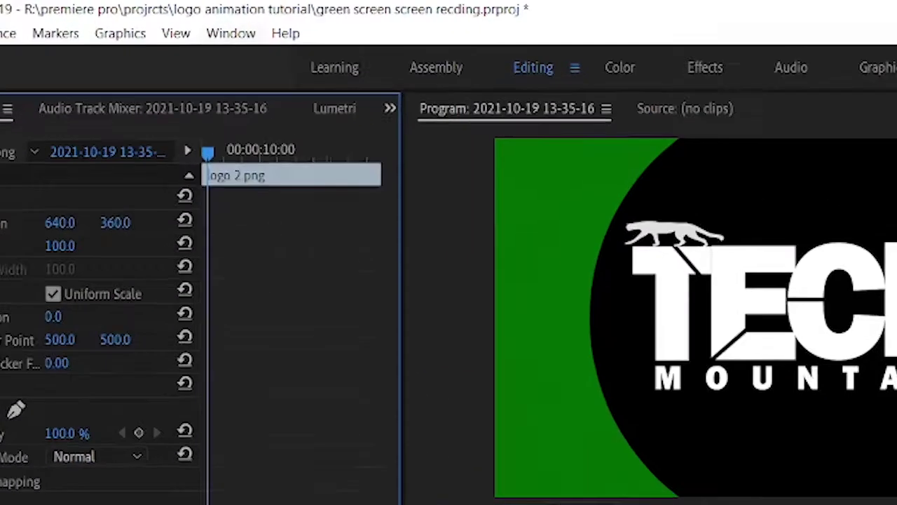
click(207, 19)
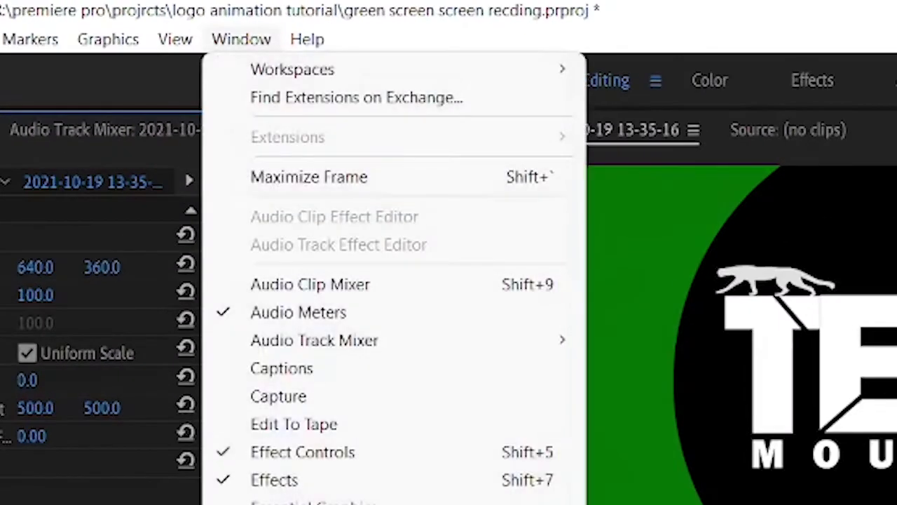
key(Down)
key(Down)
key(Down)
key(Down)
key(Down)
key(Down)
key(Down)
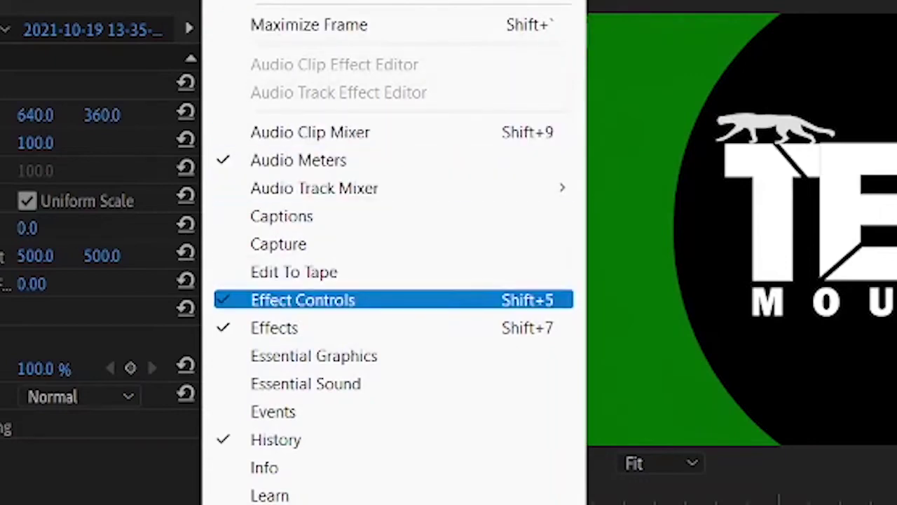
key(Return)
key(shift+3)
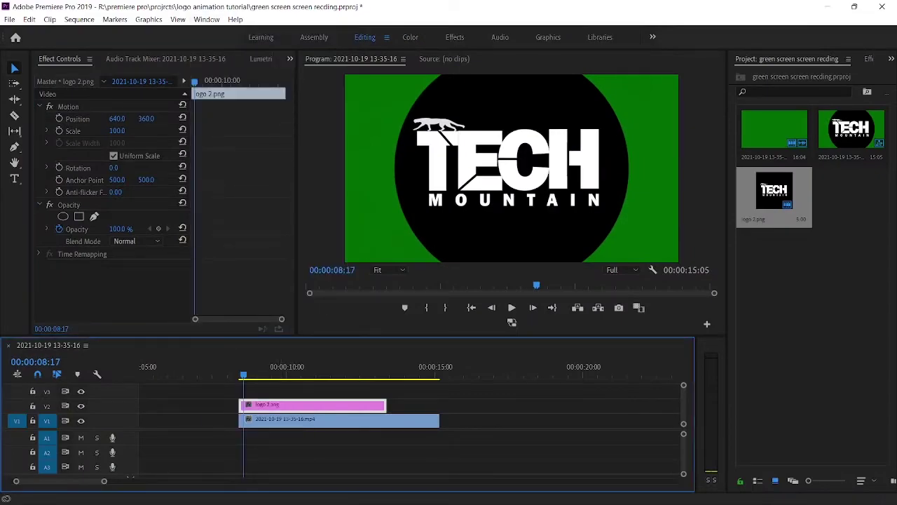
Scale the logo down to about the ring's size and set the green-screen clip's scale to 142.6
drag(117, 131, 102, 131)
drag(244, 368, 309, 368)
drag(136, 144, 162, 145)
click(351, 420)
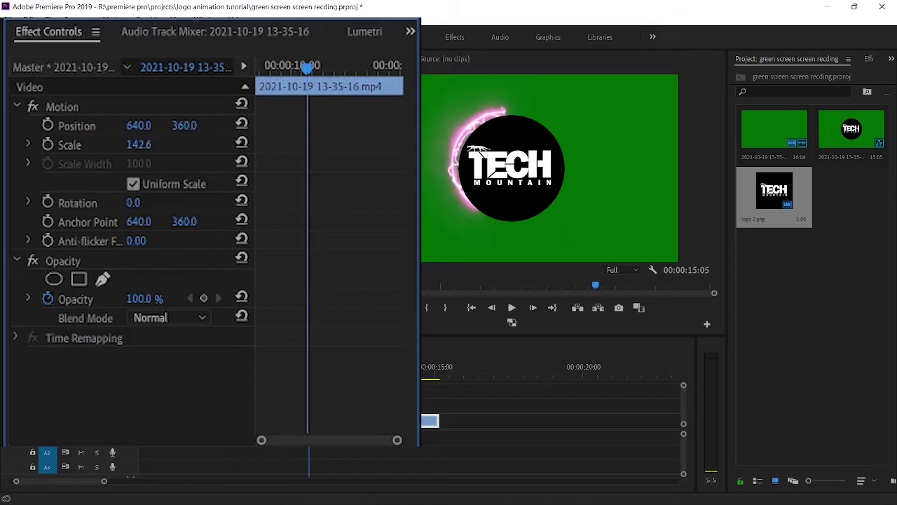
Play back the ring around the logo and set the green-screen clip's horizontal position to 641.8
key(space)
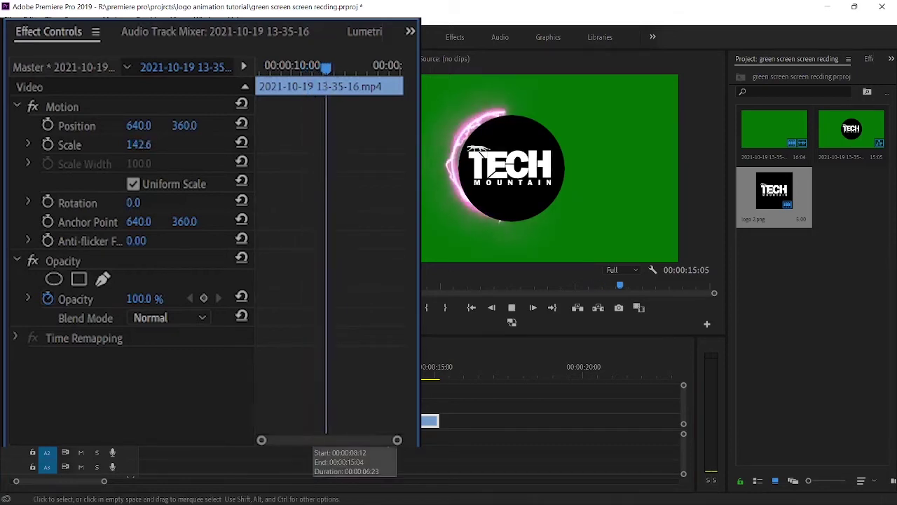
key(space)
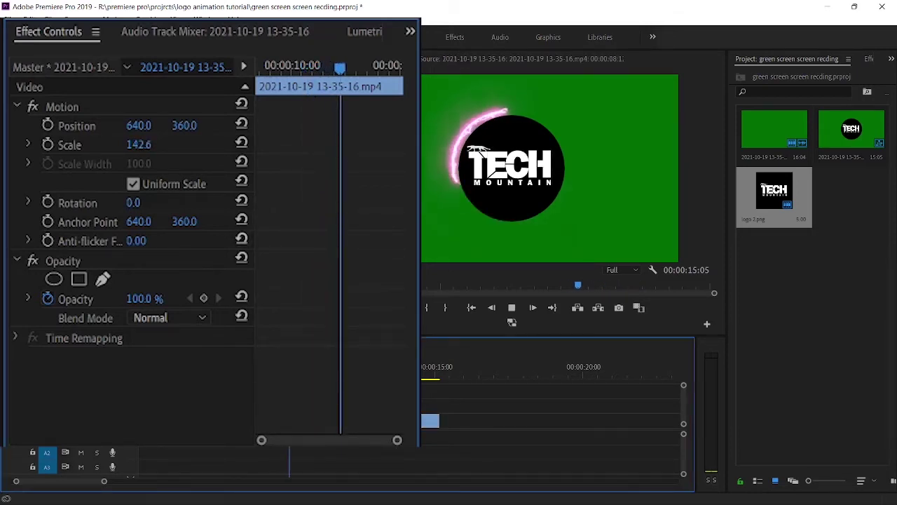
drag(138, 125, 139, 126)
key(space)
Fit the logo inside the ring by setting its scale to 42.3 and its position to 623.9, 339.7
click(316, 390)
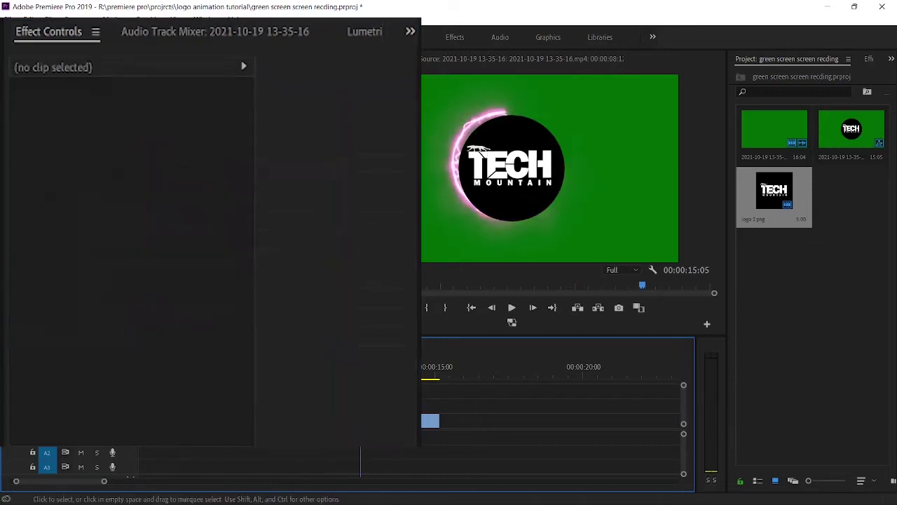
click(316, 406)
drag(136, 144, 174, 125)
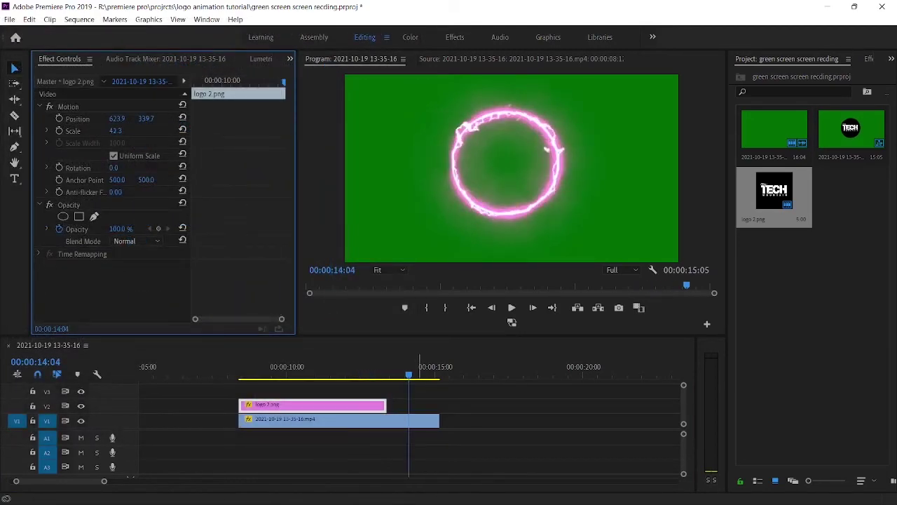
Extend the logo clip beyond the end of the green-screen clip to 00:00:19:26, playing back the composite along the way
drag(385, 405, 438, 406)
drag(406, 371, 252, 369)
key(space)
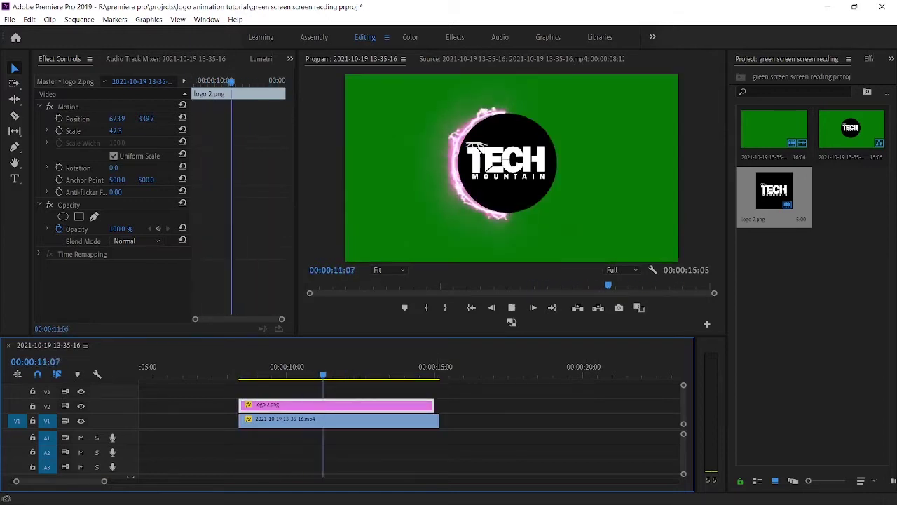
key(space)
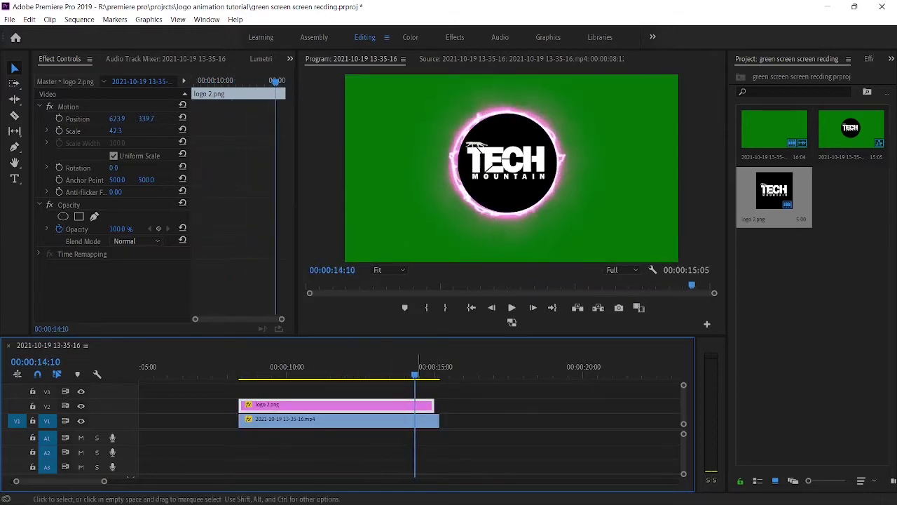
drag(433, 405, 577, 406)
click(372, 420)
click(366, 447)
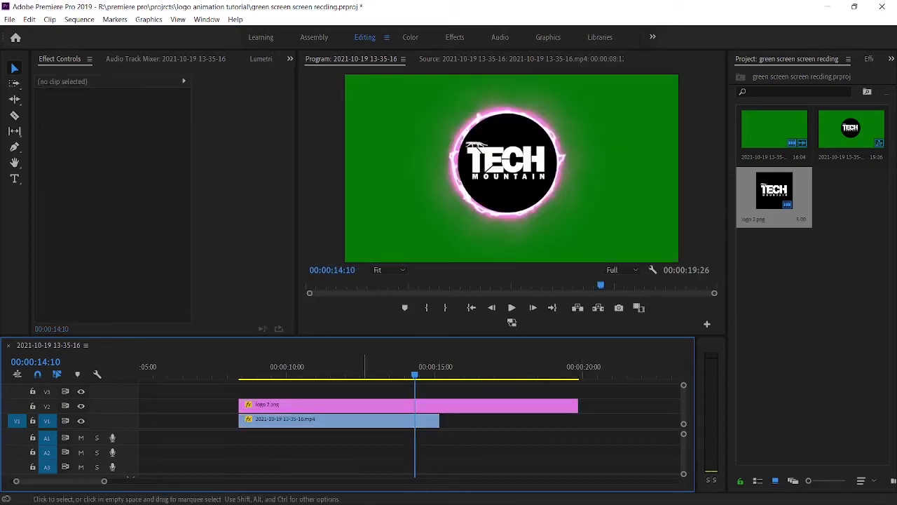
Swap the clips' tracks so the green-screen clip is on V2 above the logo on V1, with their starts aligned
click(351, 406)
click(349, 420)
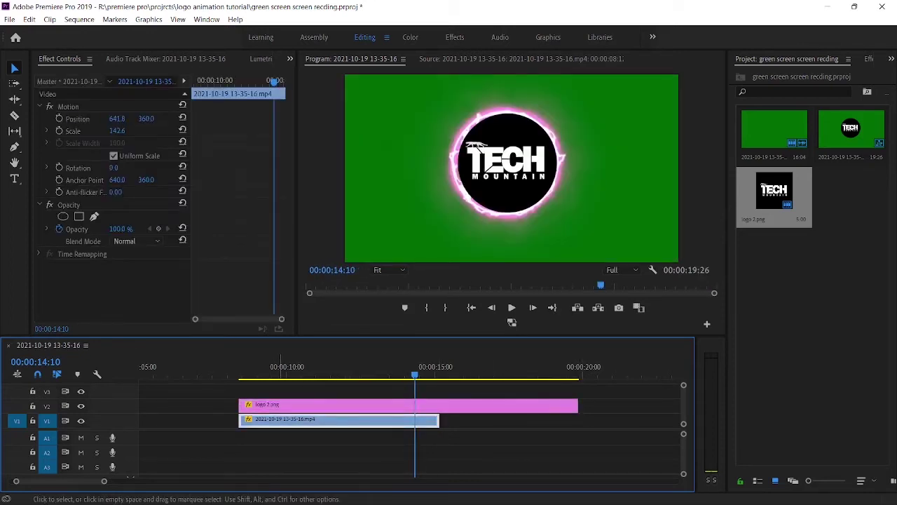
drag(281, 405, 491, 420)
click(389, 417)
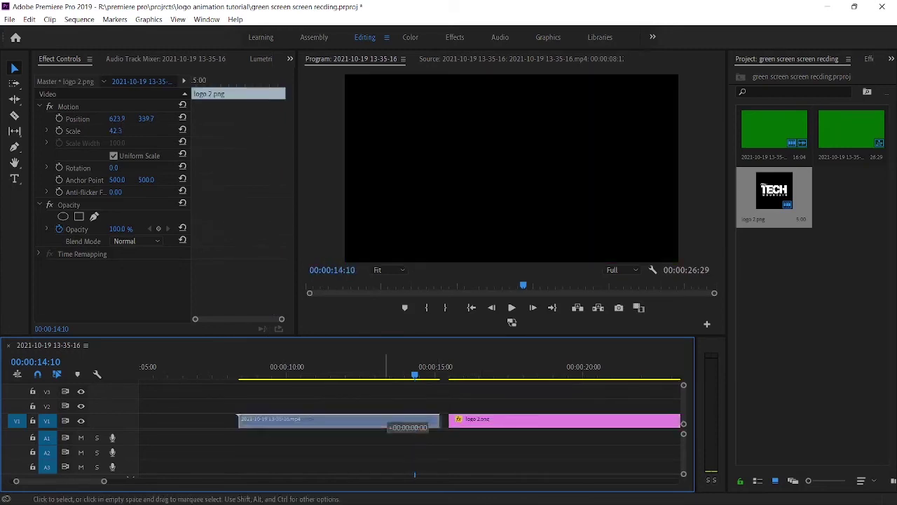
drag(376, 424, 378, 406)
drag(495, 421, 285, 421)
Play back the sequence with the green-screen clip layered over the logo, and select the green-screen clip
drag(263, 368, 262, 368)
key(space)
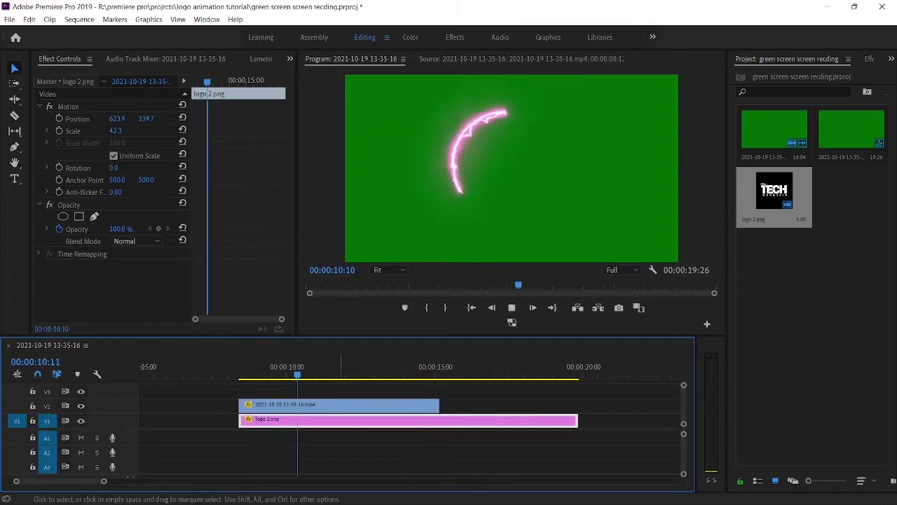
click(399, 406)
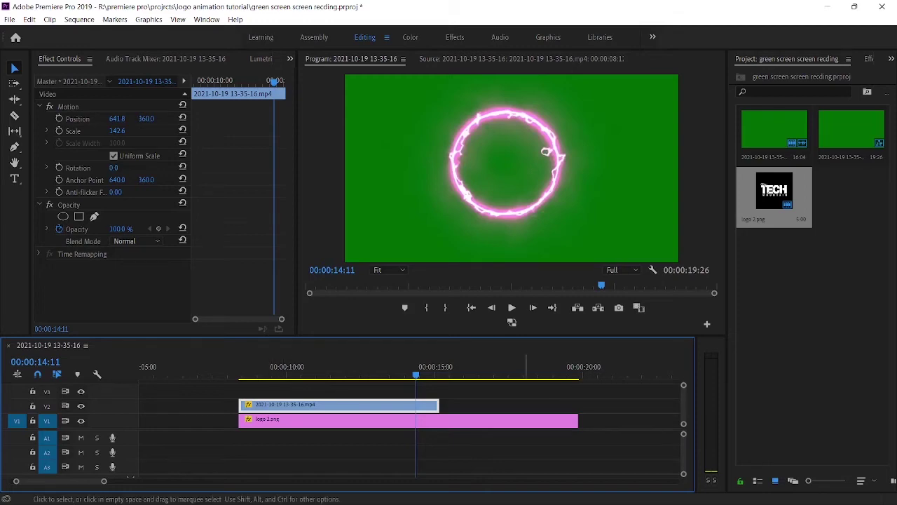
Apply the Ultra Key effect to the green-screen clip on V2 and sample its green background as the key color
key(ctrl+s)
click(891, 59)
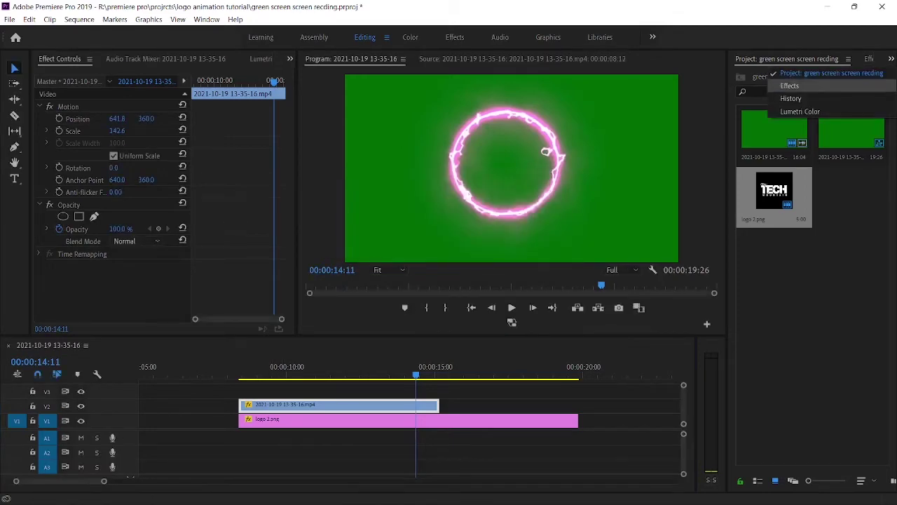
click(793, 87)
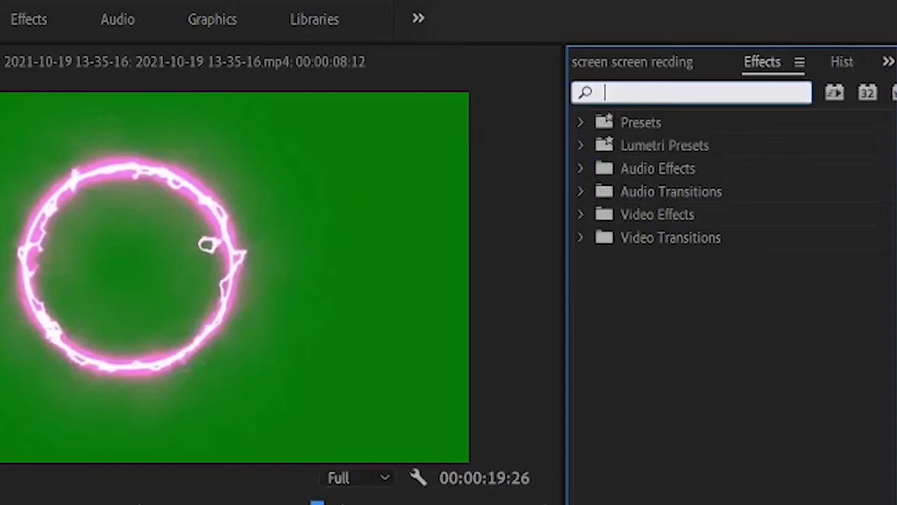
text(ultra)
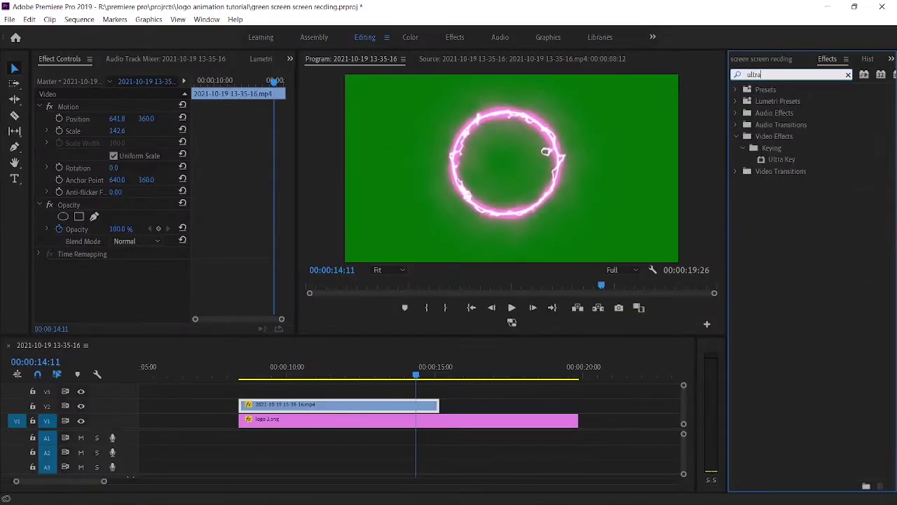
click(782, 160)
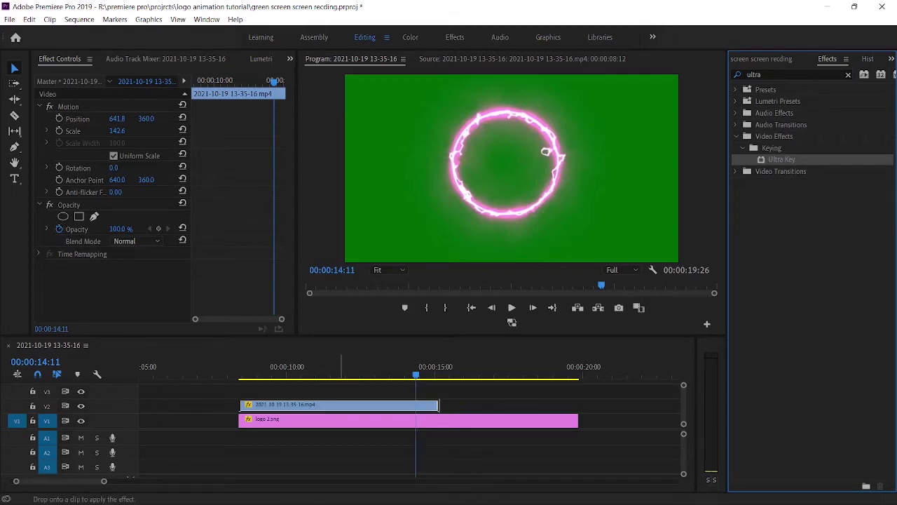
drag(337, 405, 337, 406)
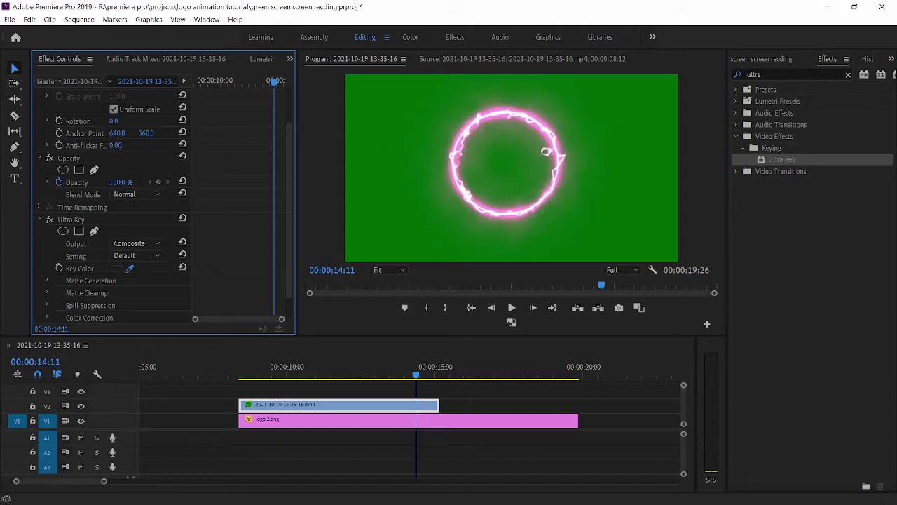
click(545, 151)
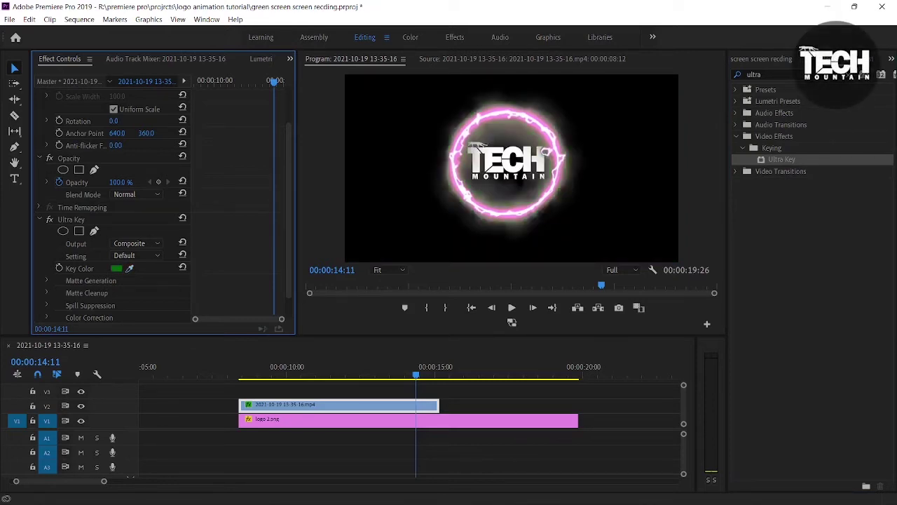
Play back the keyed ring over the logo from 00:00:08:04, just before the clips start
drag(417, 369, 231, 375)
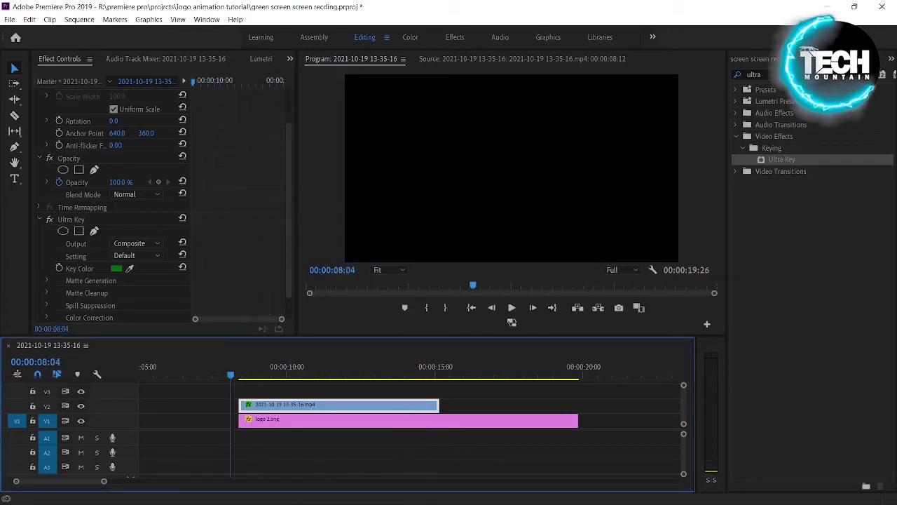
key(space)
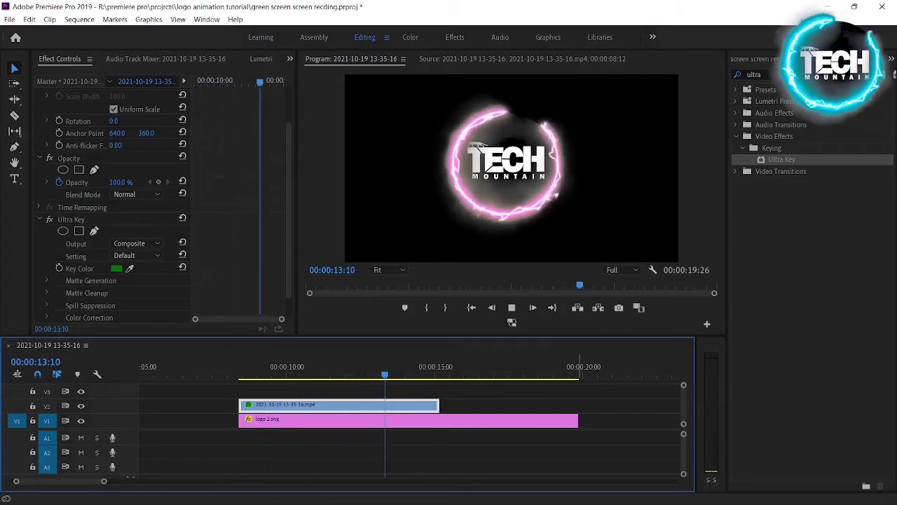
key(space)
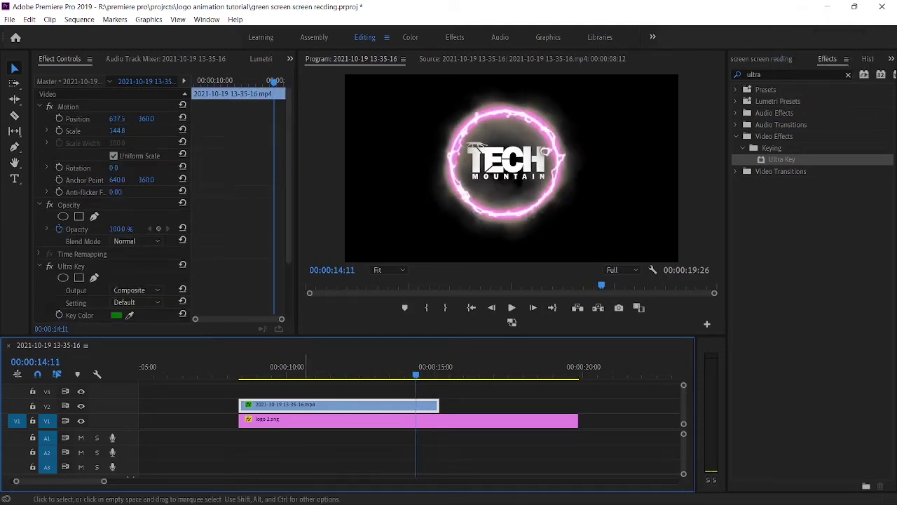
Duplicate the keyed ring clip directly after the original on V2 and play back across the join
drag(269, 406, 402, 405)
key(space)
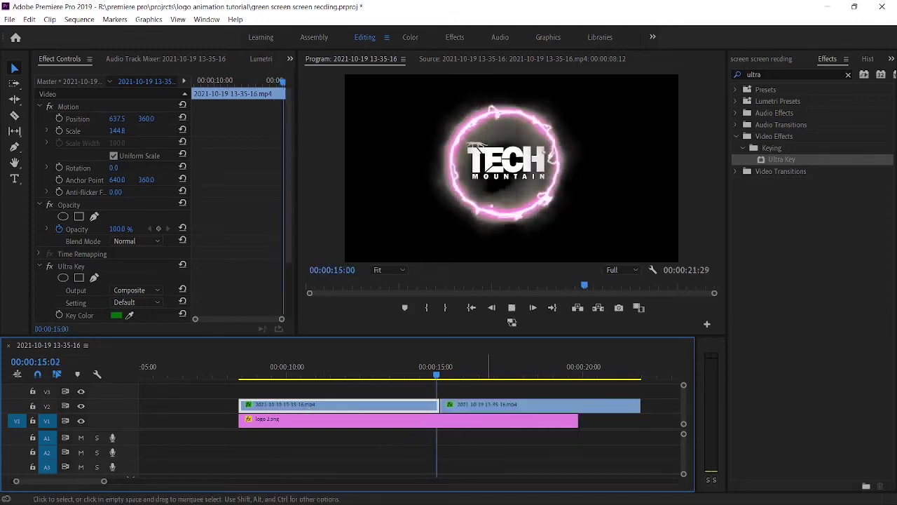
key(space)
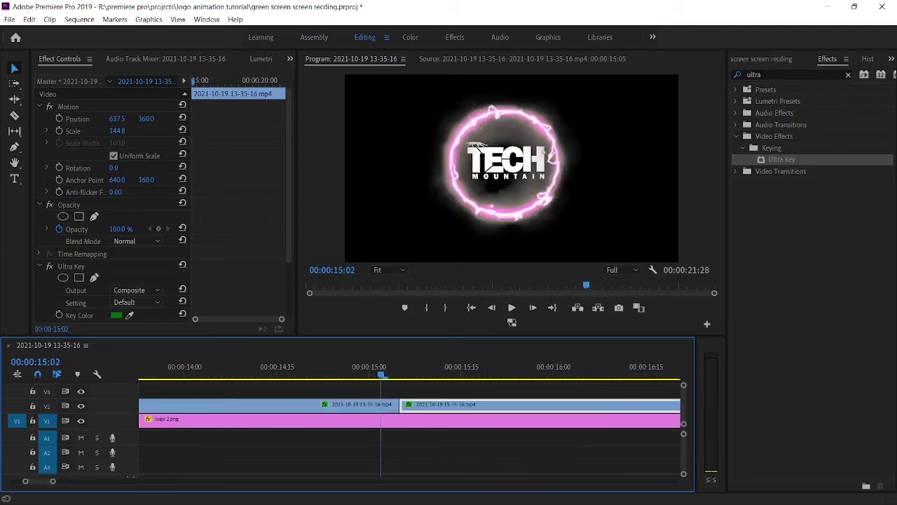
key(space)
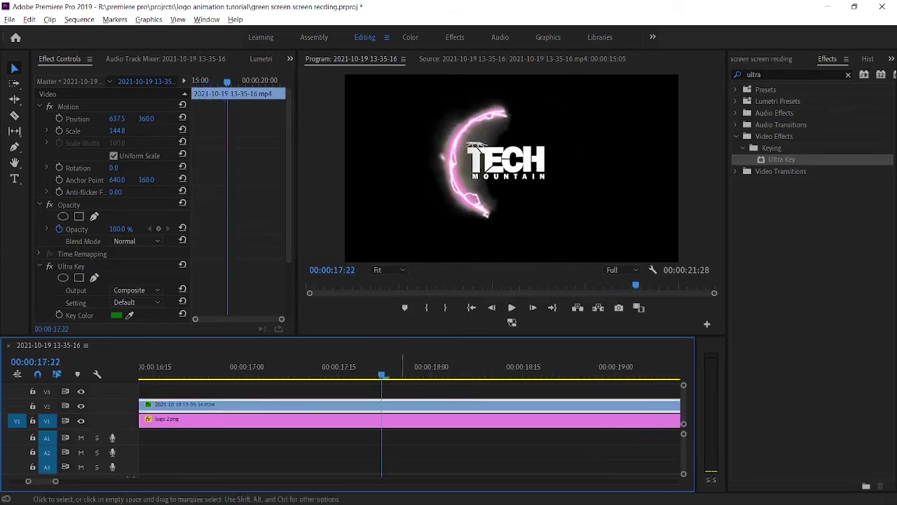
Extend the logo clip on V1 to the end of the duplicated ring clip at 00:00:21:28
key(minus)
key(minus)
drag(470, 422, 539, 422)
scroll(539, 422, up, 3)
key(minus)
key(minus)
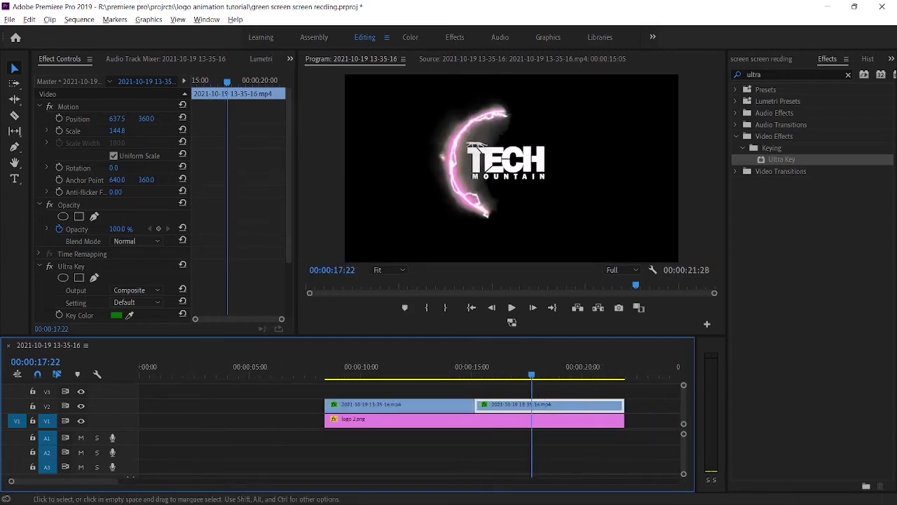
Reverse the speed of the second ring clip, keeping its speed at 100%
right_click(571, 404)
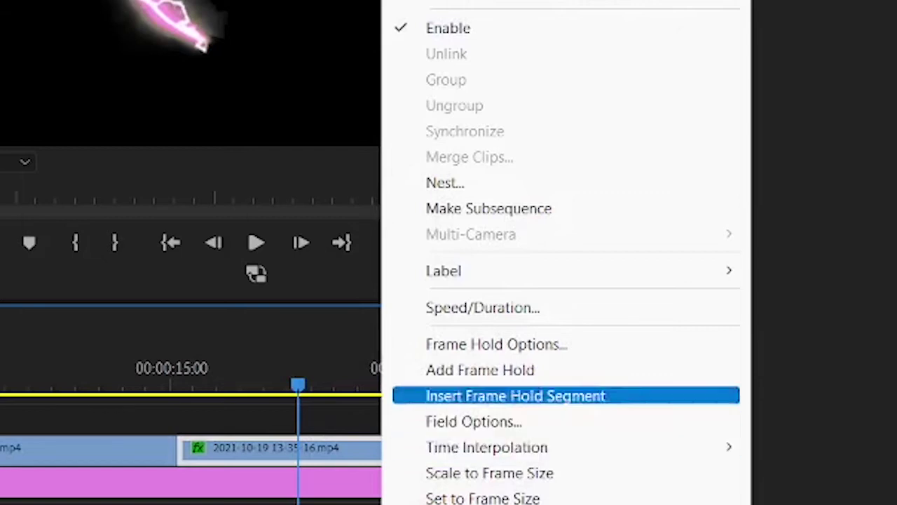
click(482, 307)
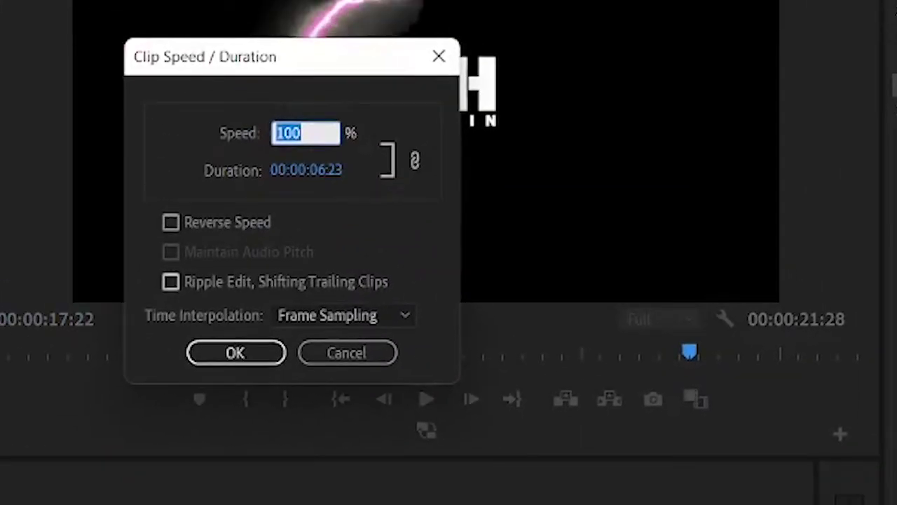
click(171, 223)
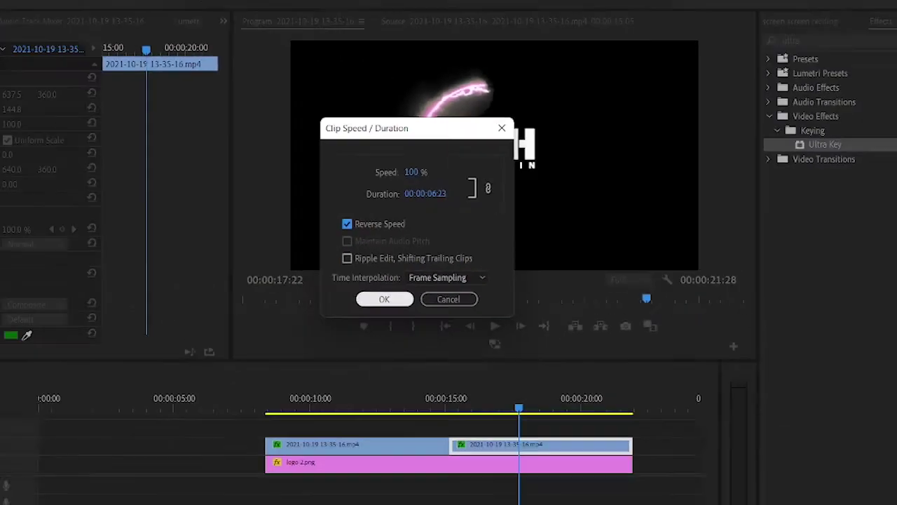
click(236, 353)
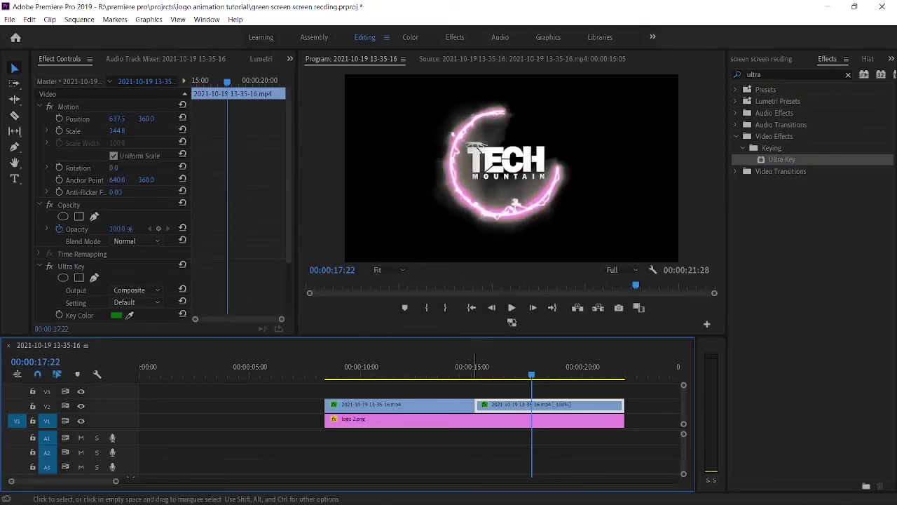
Play back the sequence through the reversed ring clip and return the playhead to 00:00:08:07, before the clips start
click(461, 368)
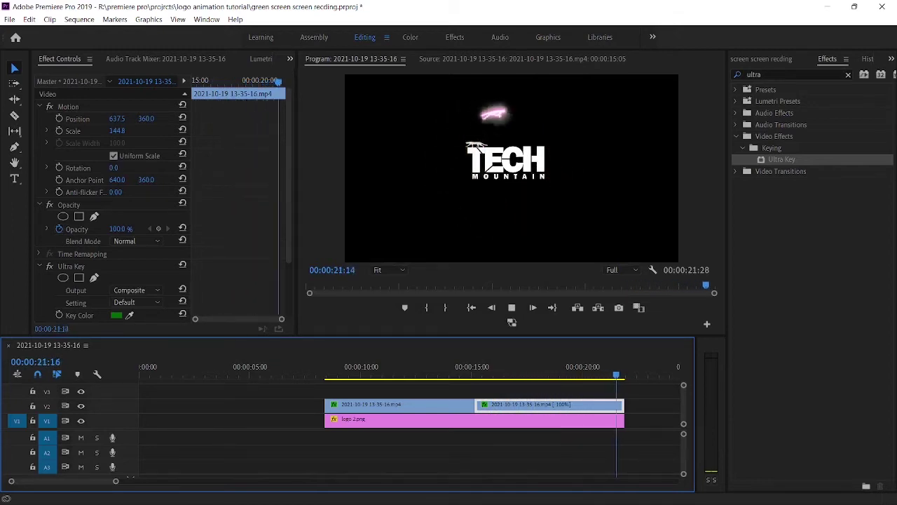
key(space)
key(Down)
key(shift+Left)
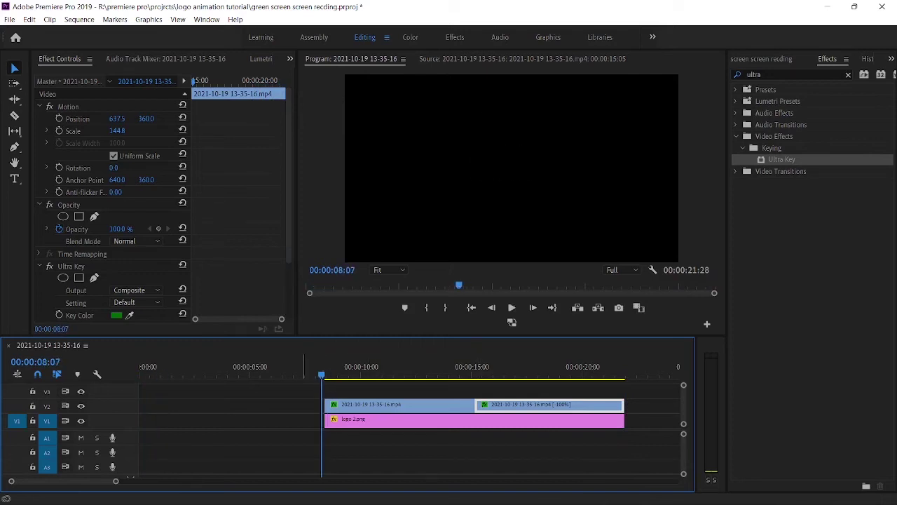
Create a new color matte in the project at 1280 by 720, 30.00 fps, with square pixels
click(890, 59)
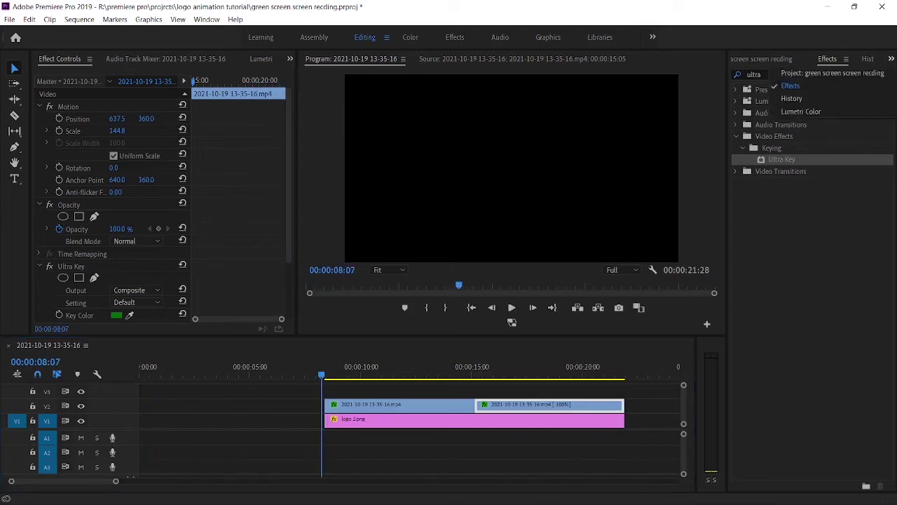
click(833, 74)
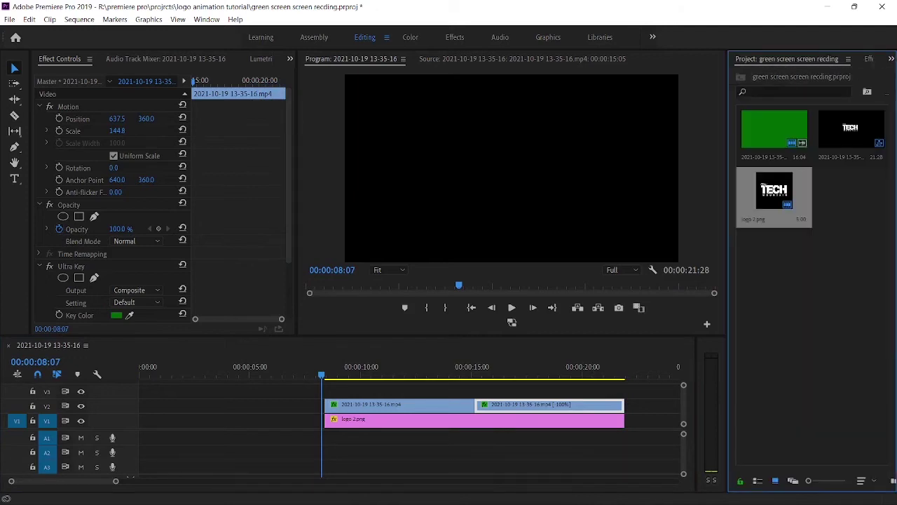
right_click(764, 254)
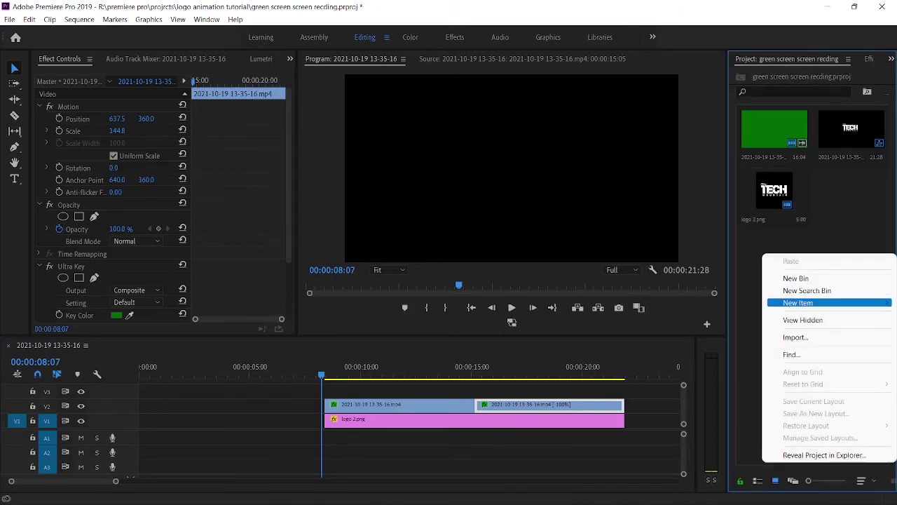
mouse_move(799, 302)
key(Down)
key(Down)
key(Down)
key(Down)
key(Down)
key(Down)
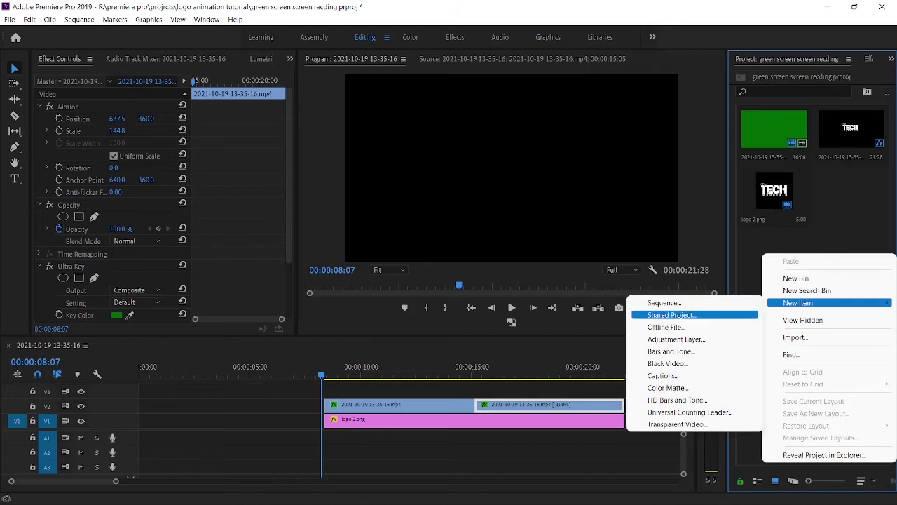
key(Down)
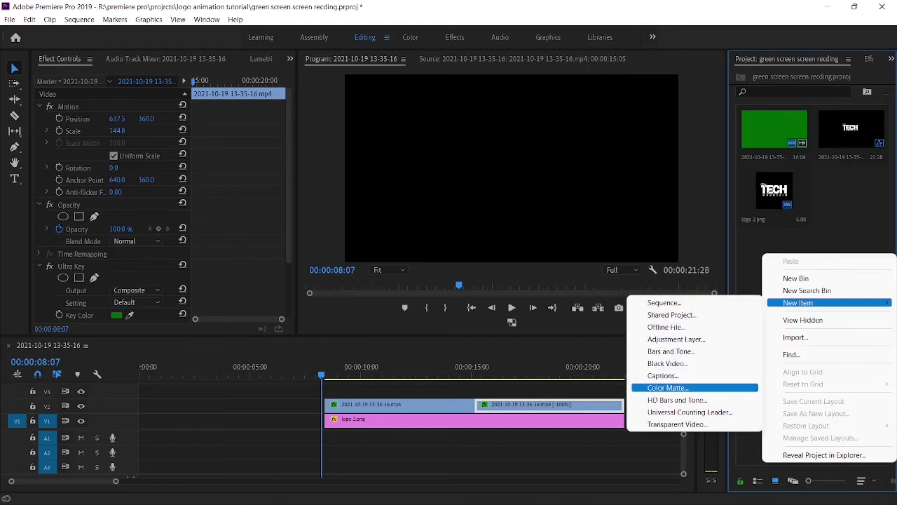
key(Return)
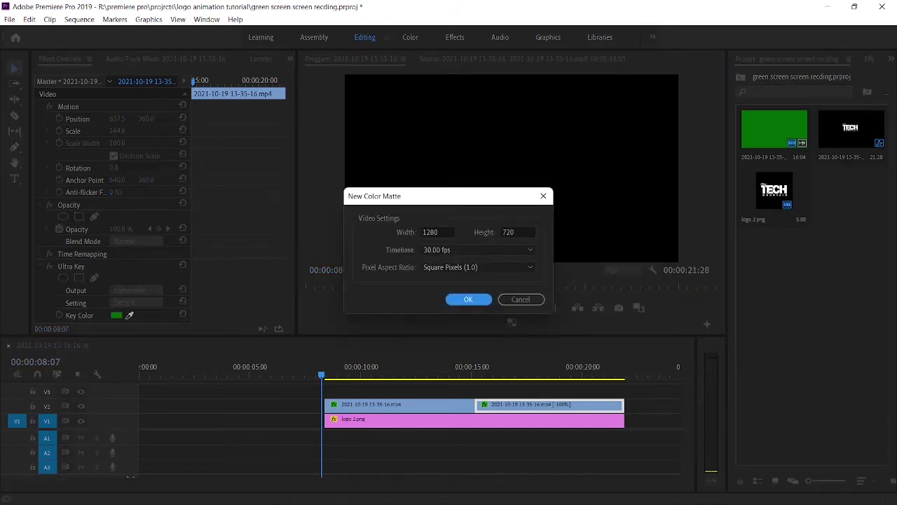
key(Return)
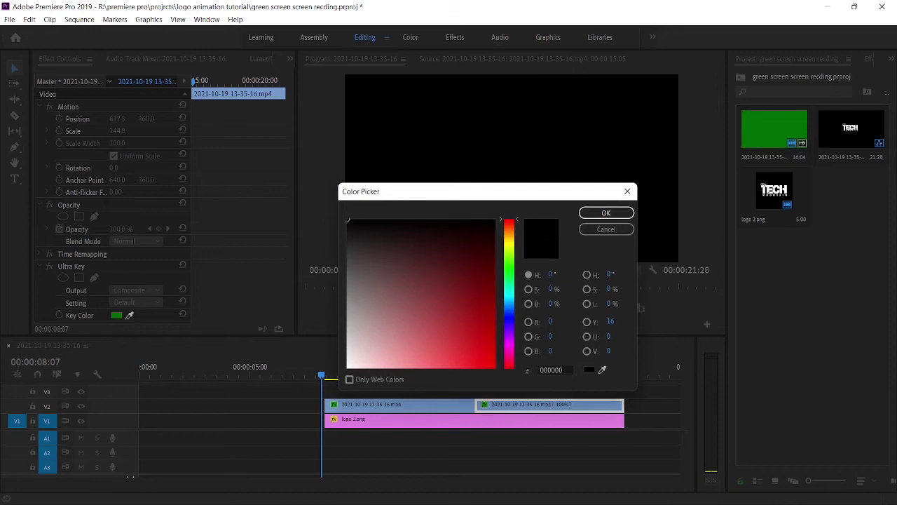
Give the new matte a bright green color and name it green
click(509, 268)
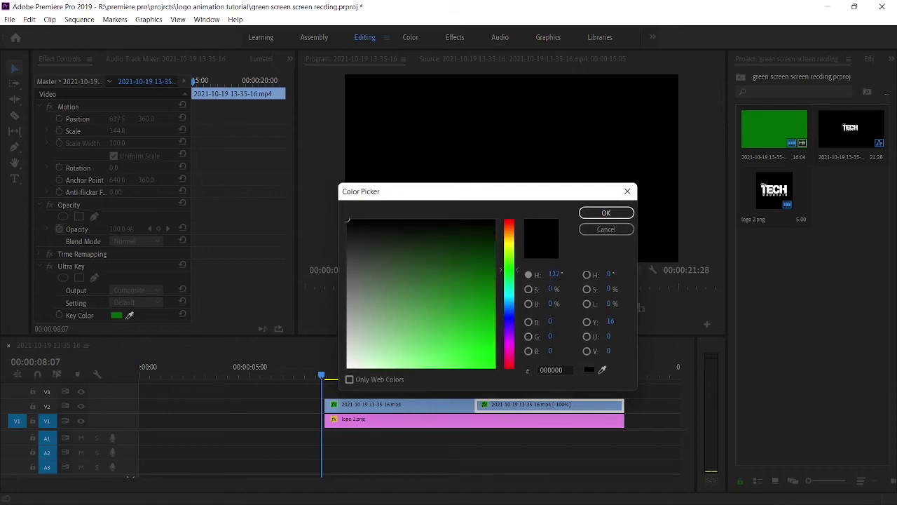
click(486, 324)
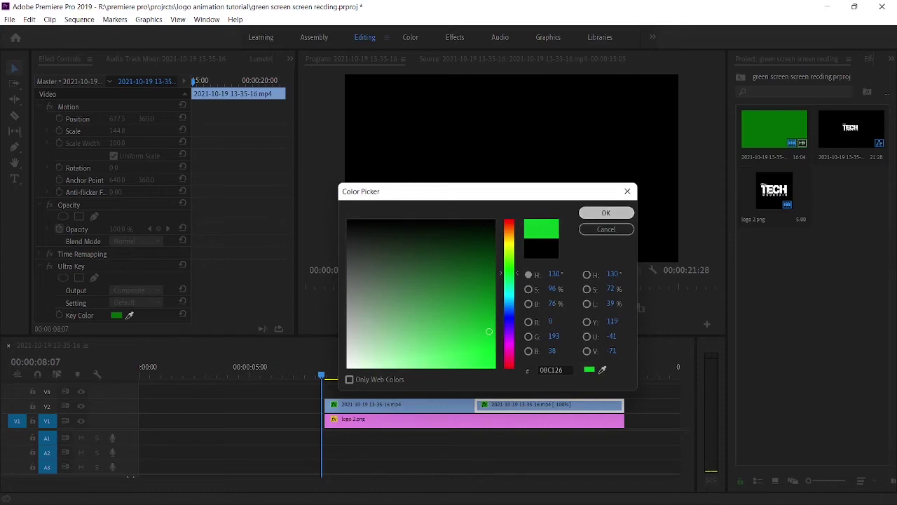
key(Return)
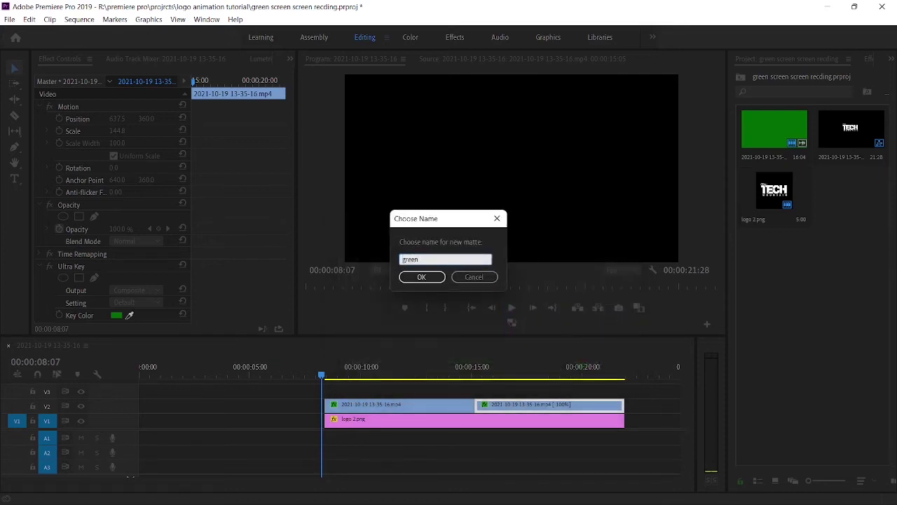
key(Return)
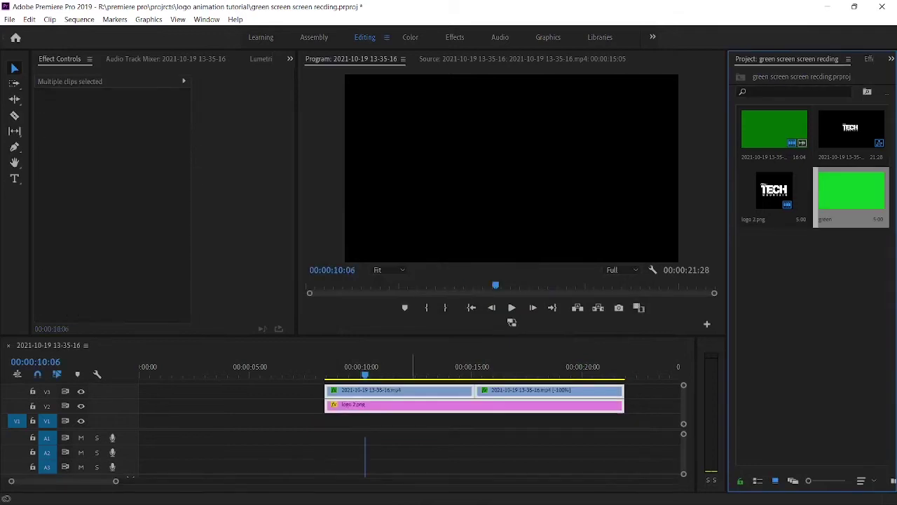
Place the green matte on V1 beneath the raised logo and ring clips, extend it to their end, and play back the result
drag(850, 190, 325, 421)
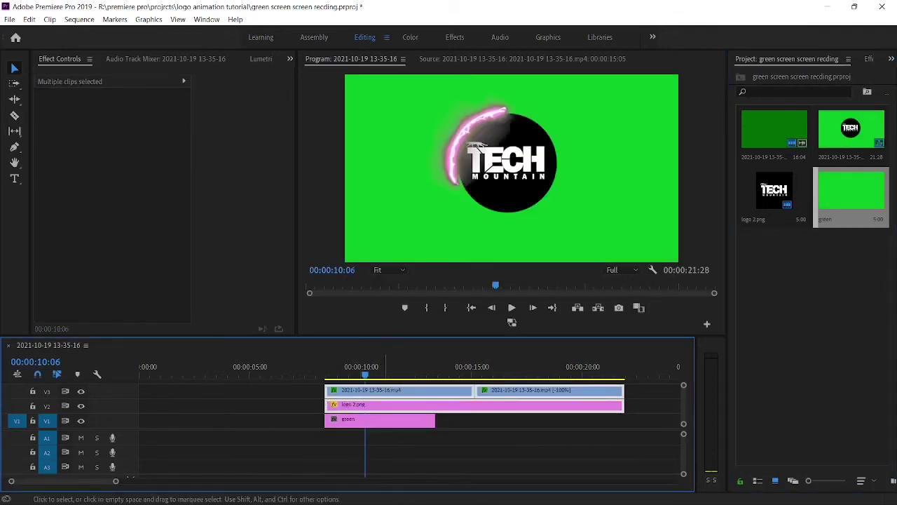
drag(435, 420, 623, 421)
key(space)
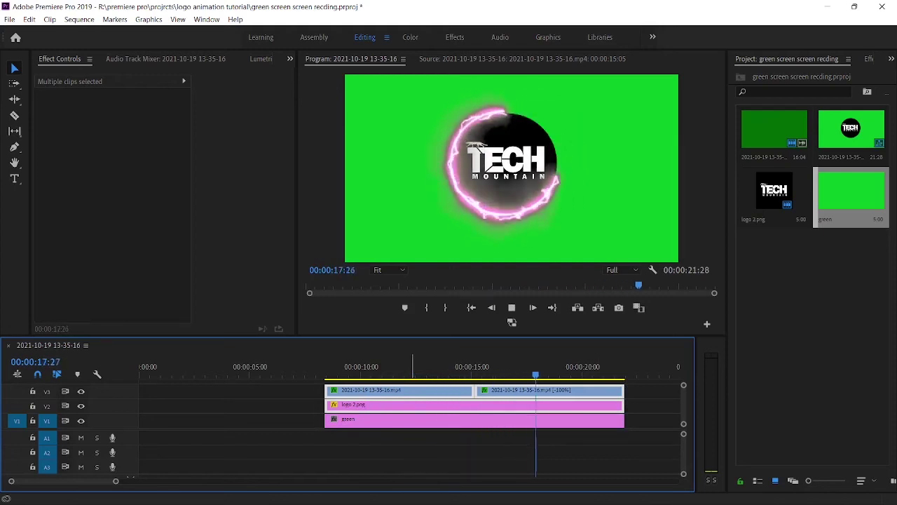
key(space)
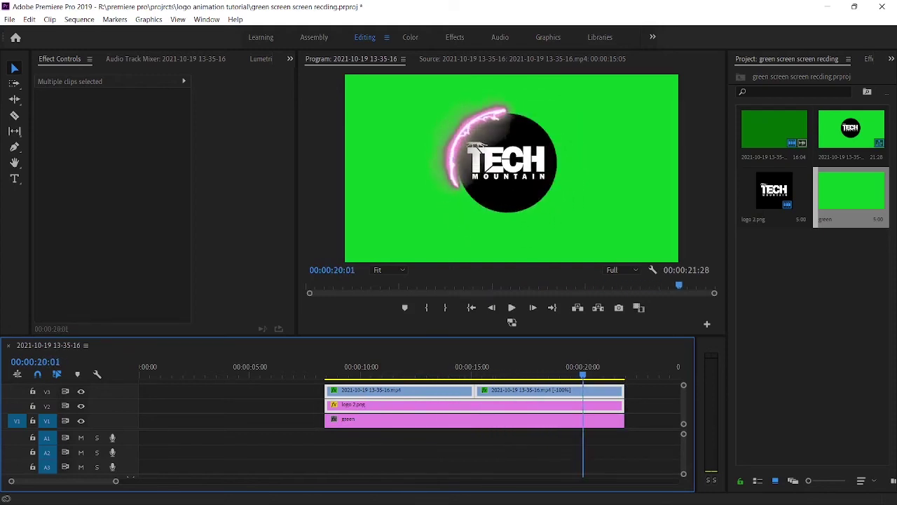
Select the logo clip and mark the sequence range from 00:00:07:17 to 00:00:22:18, spanning the logo and green clips
click(293, 406)
click(343, 405)
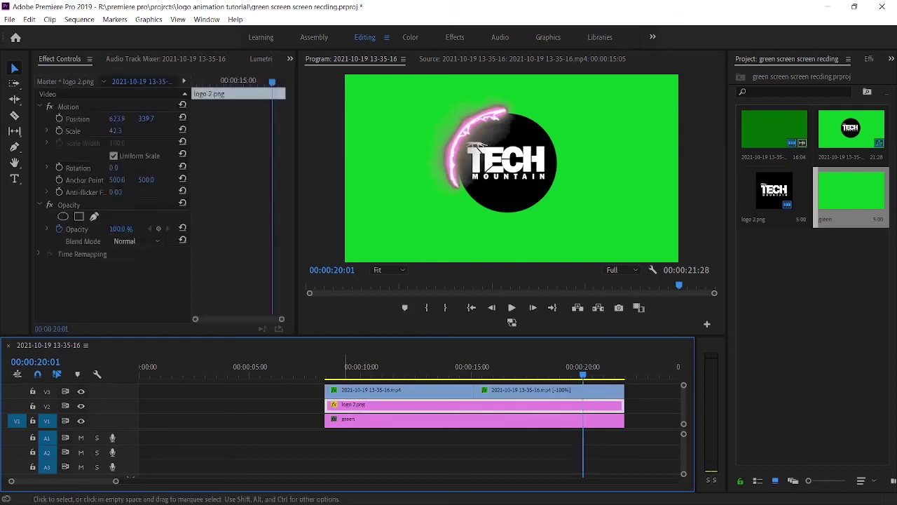
drag(632, 370, 299, 370)
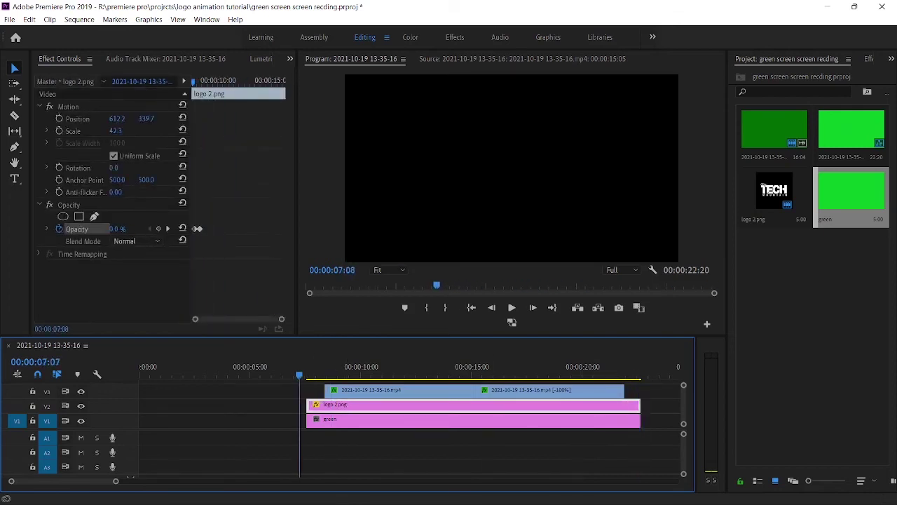
key(Down)
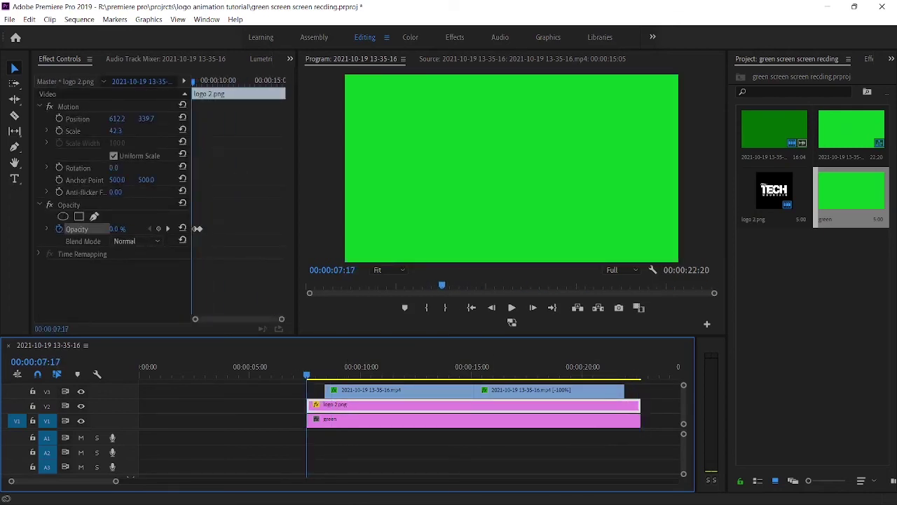
key(i)
scroll(410, 421, down, 6)
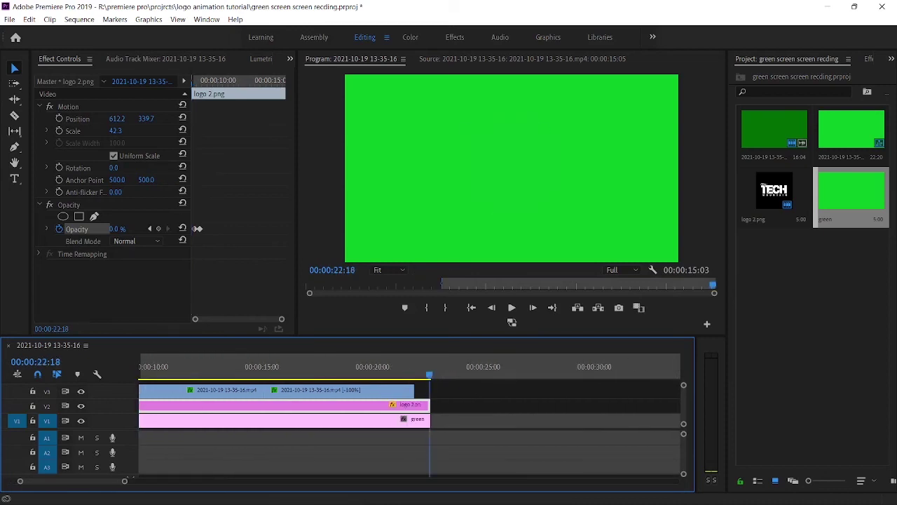
key(o)
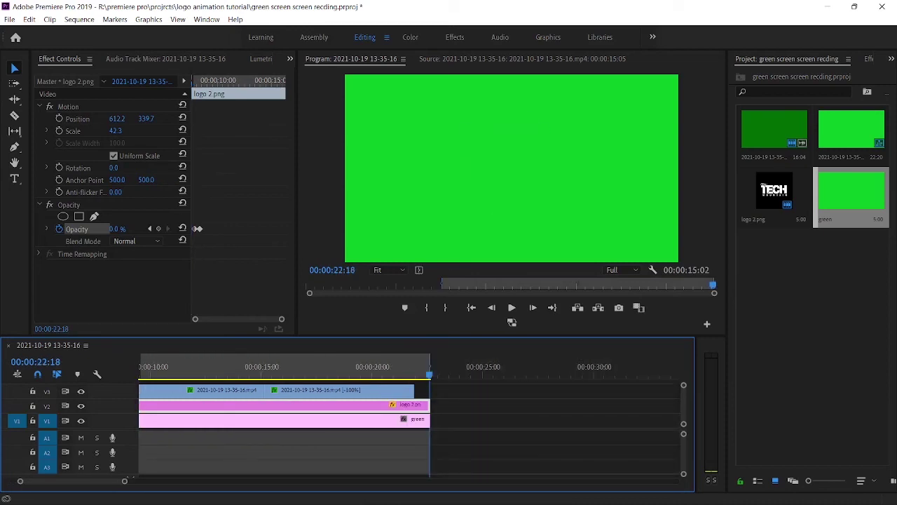
Open the media export settings for the sequence and name the output video file green screen logo animation
click(10, 19)
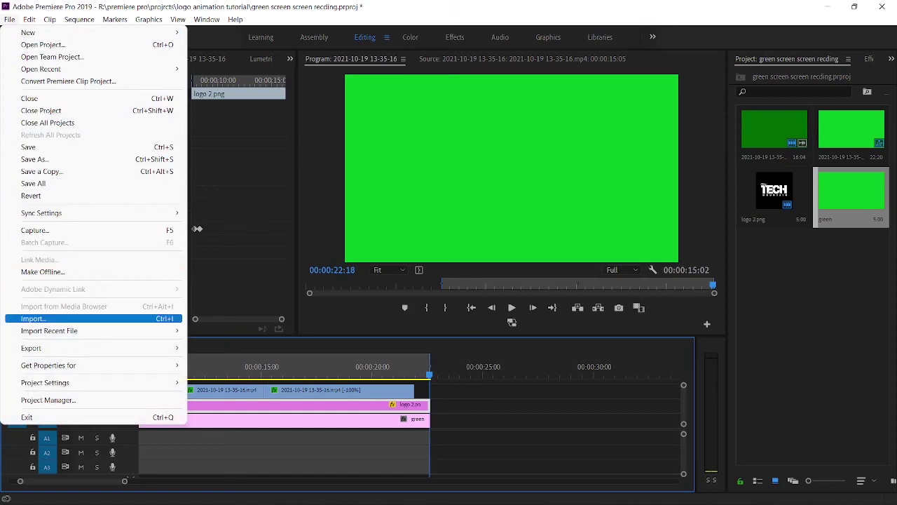
mouse_move(70, 348)
click(217, 348)
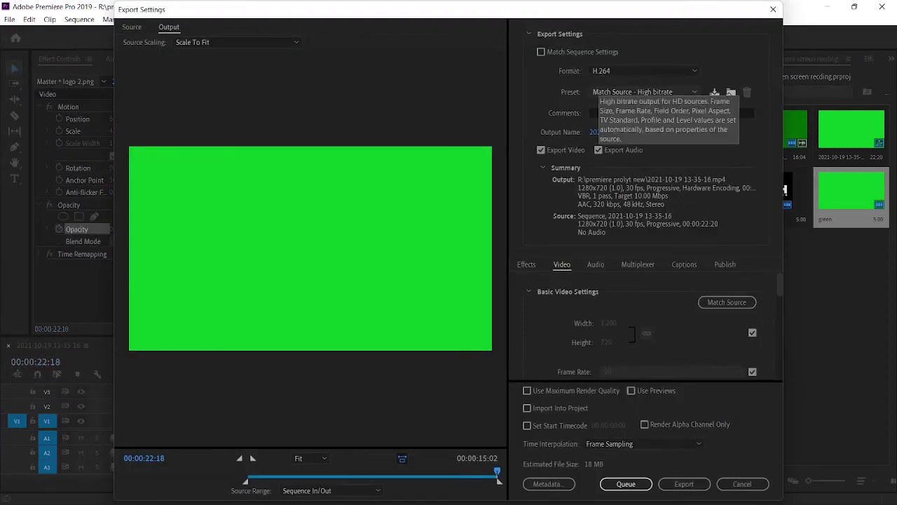
click(628, 132)
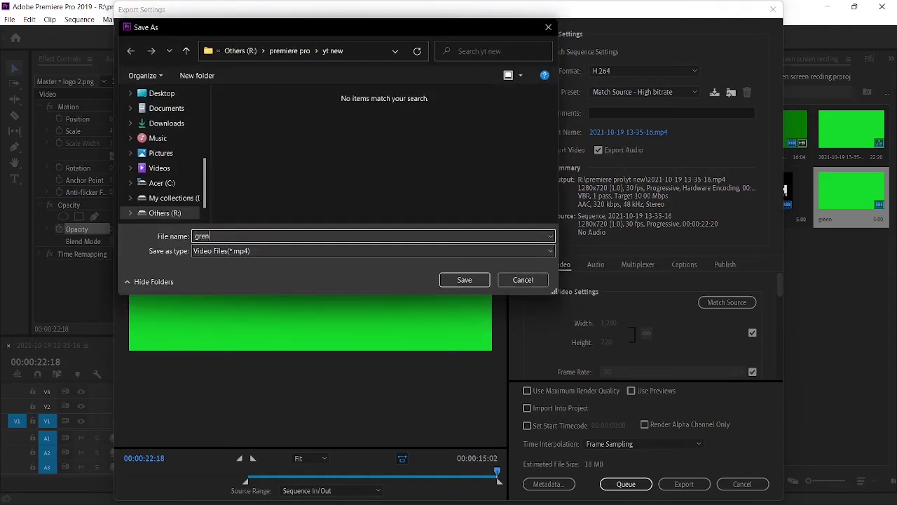
text(green screen logo animation)
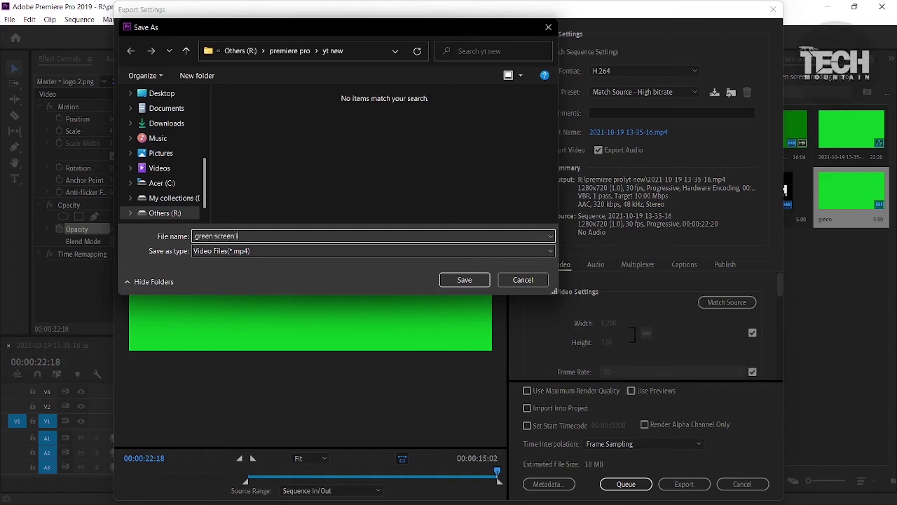